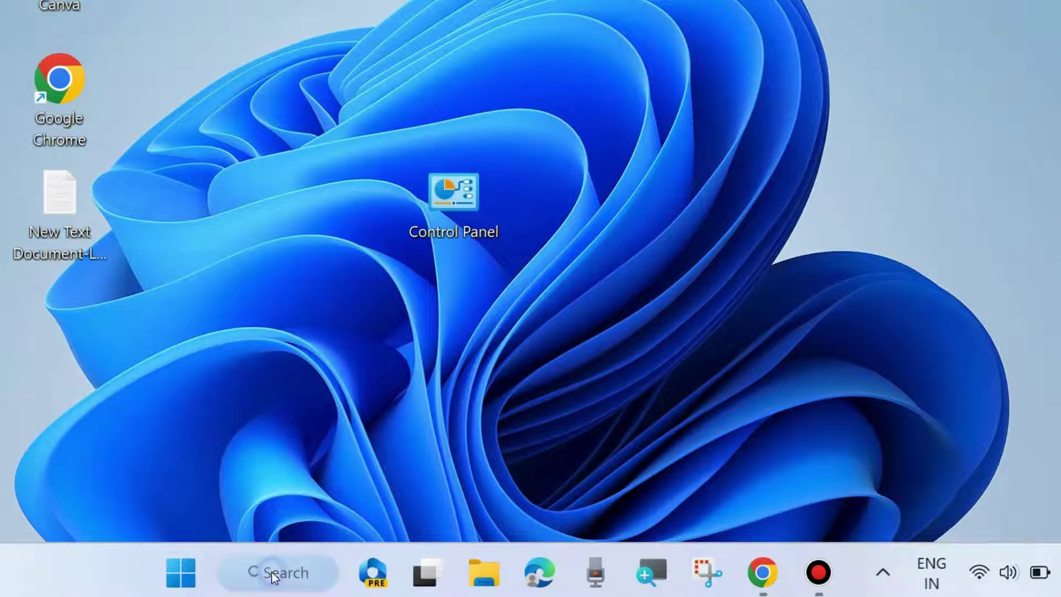
Search Windows for 'credential' so Credential Manager (Control panel) shows as best match.
click(274, 575)
text(cfre)
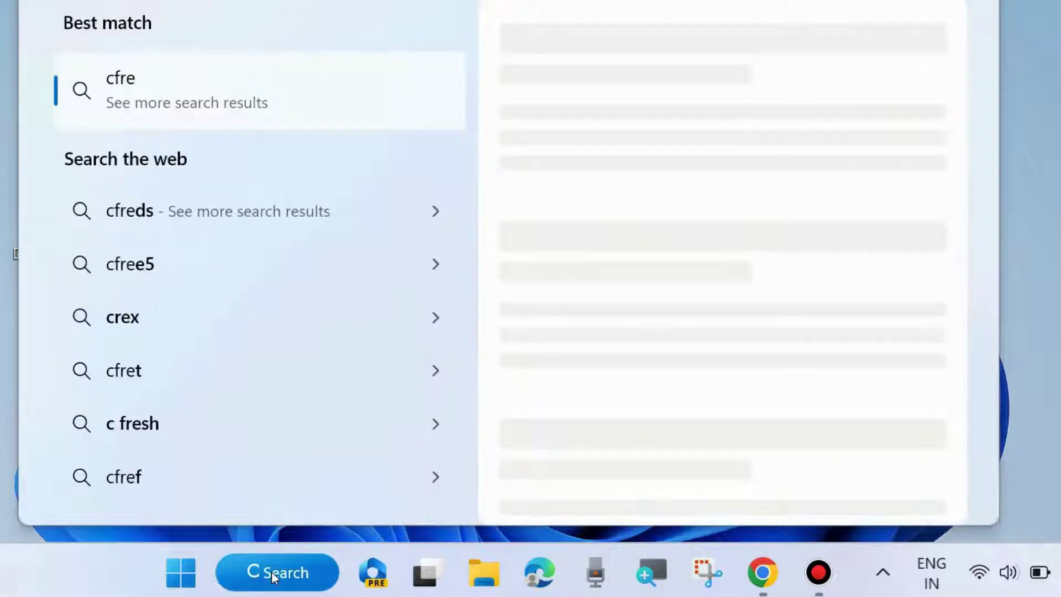
key(BackSpace)
key(BackSpace)
key(BackSpace)
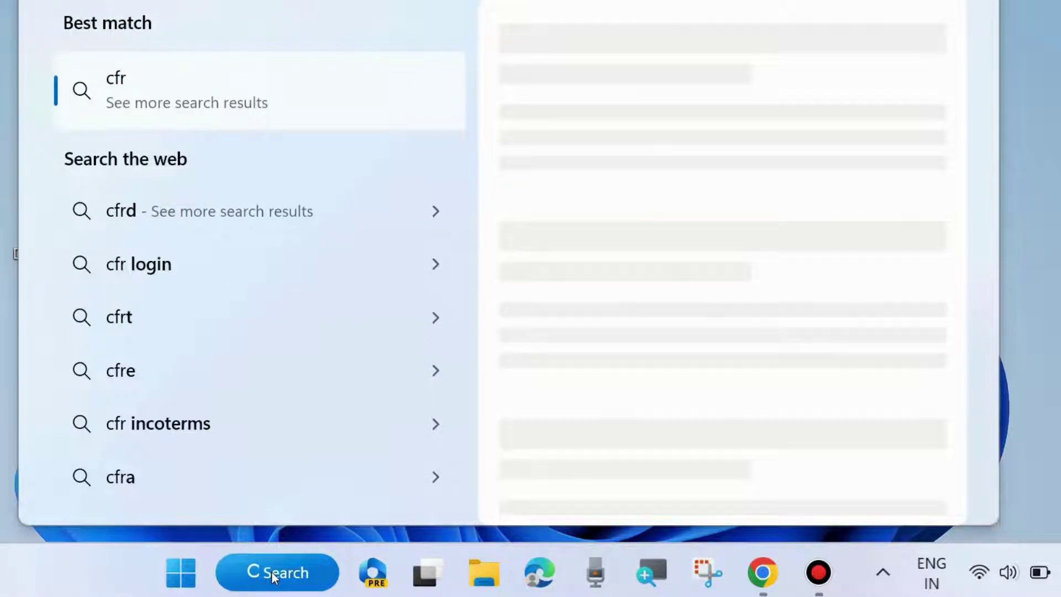
text(redential)
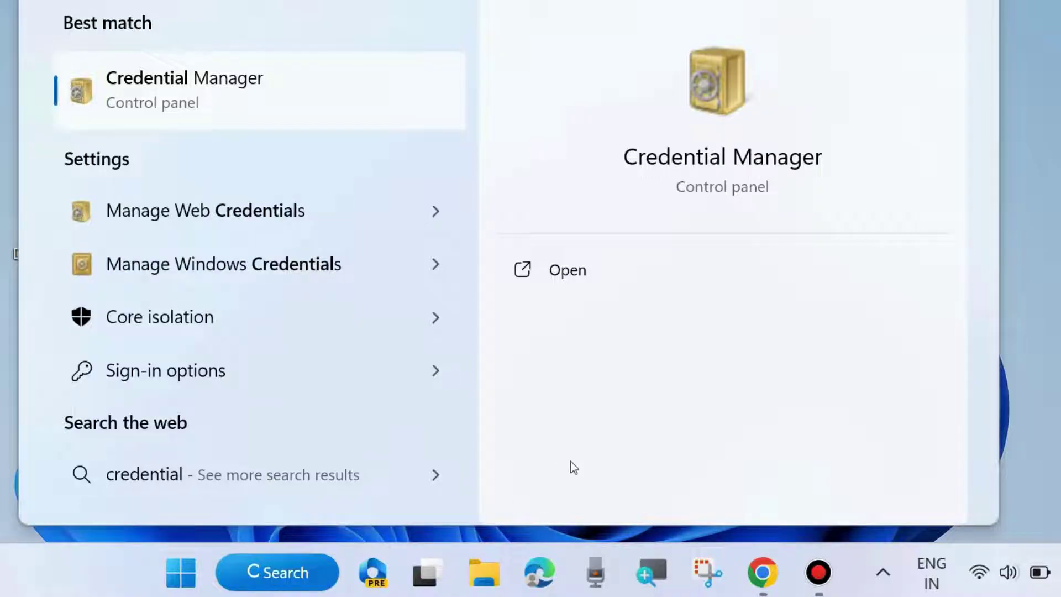
Open Credential Manager's Windows Credentials page and scroll to the Generic Credentials list.
click(564, 275)
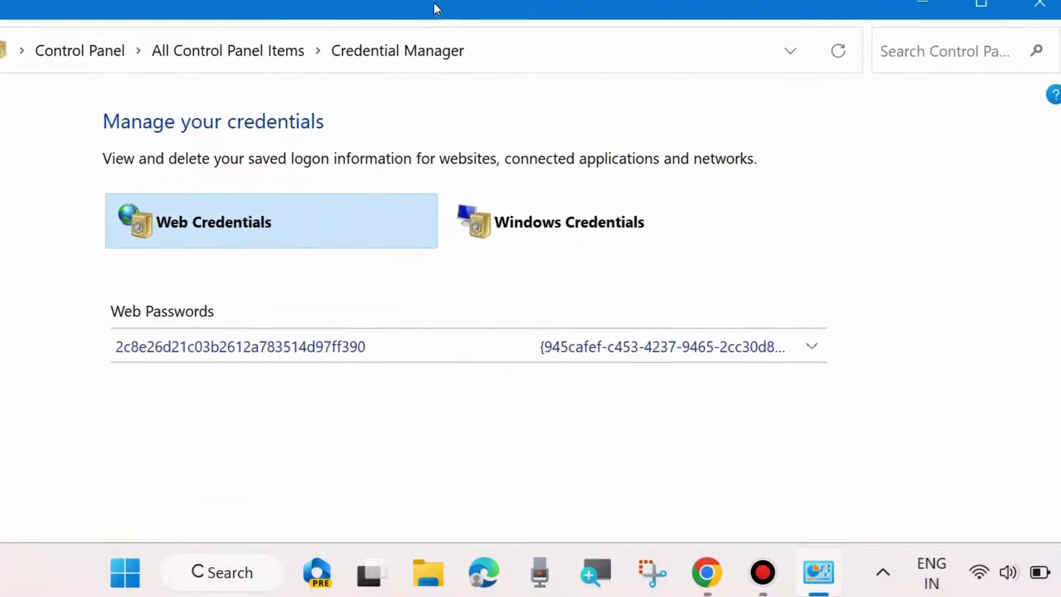
click(552, 227)
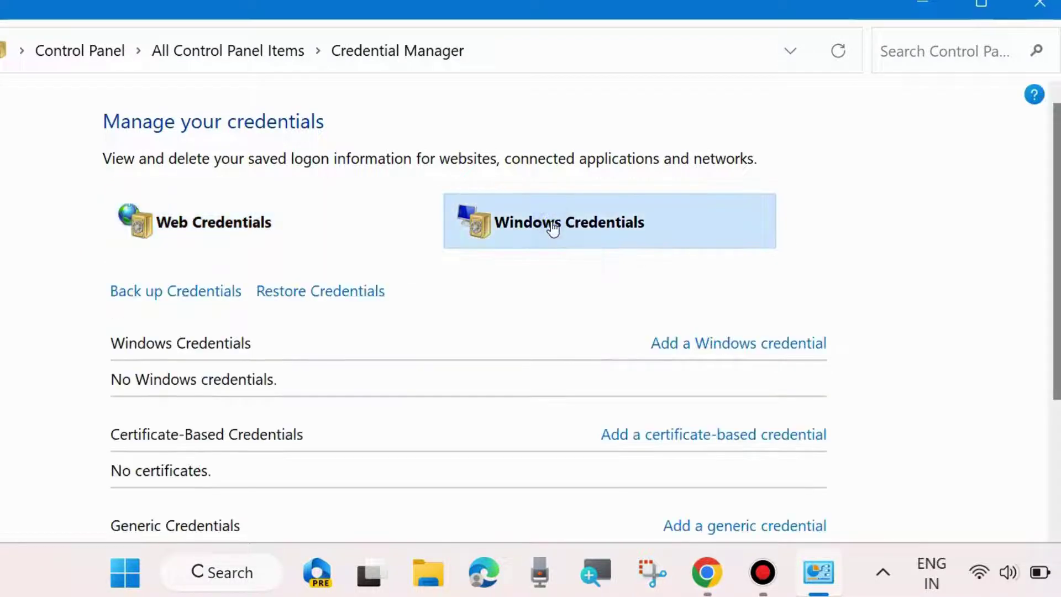
scroll(551, 257, down, 2)
scroll(567, 276, down, 4)
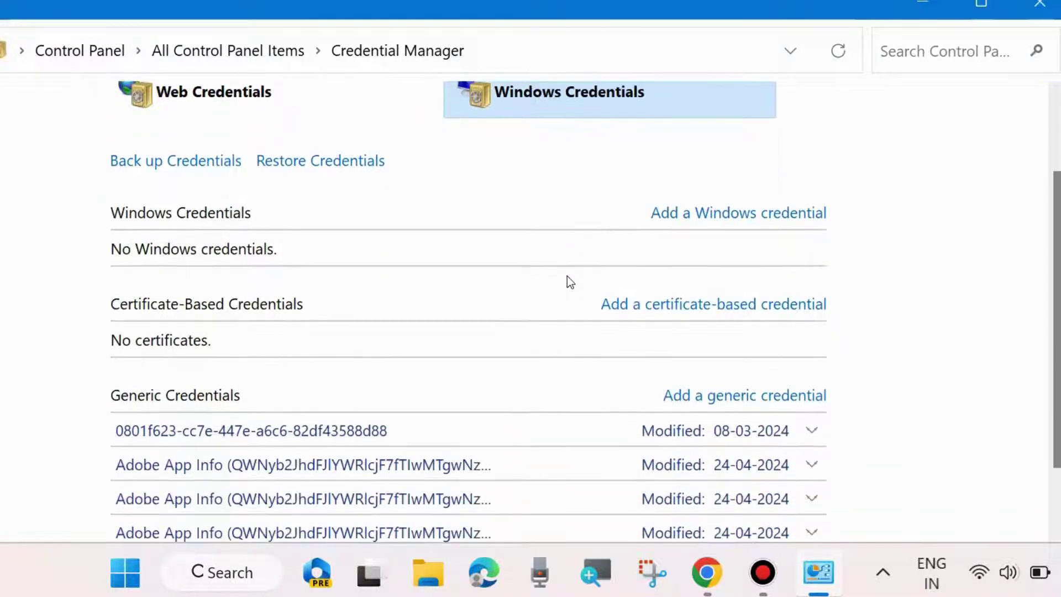
scroll(567, 276, down, 3)
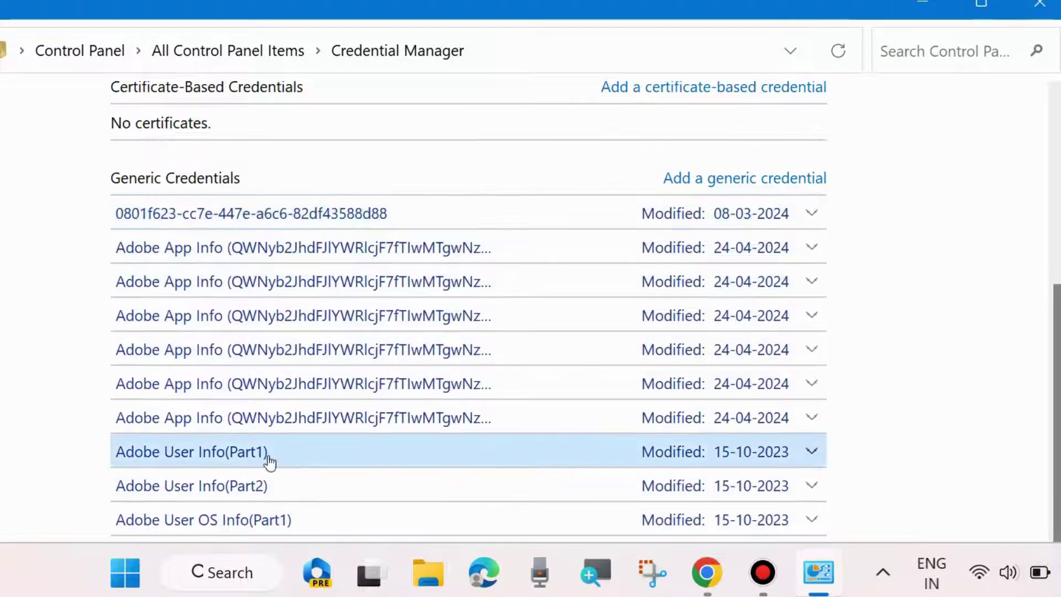
Expand the 0801f623 credential and two Adobe App Info entries, then close Credential Manager.
click(813, 213)
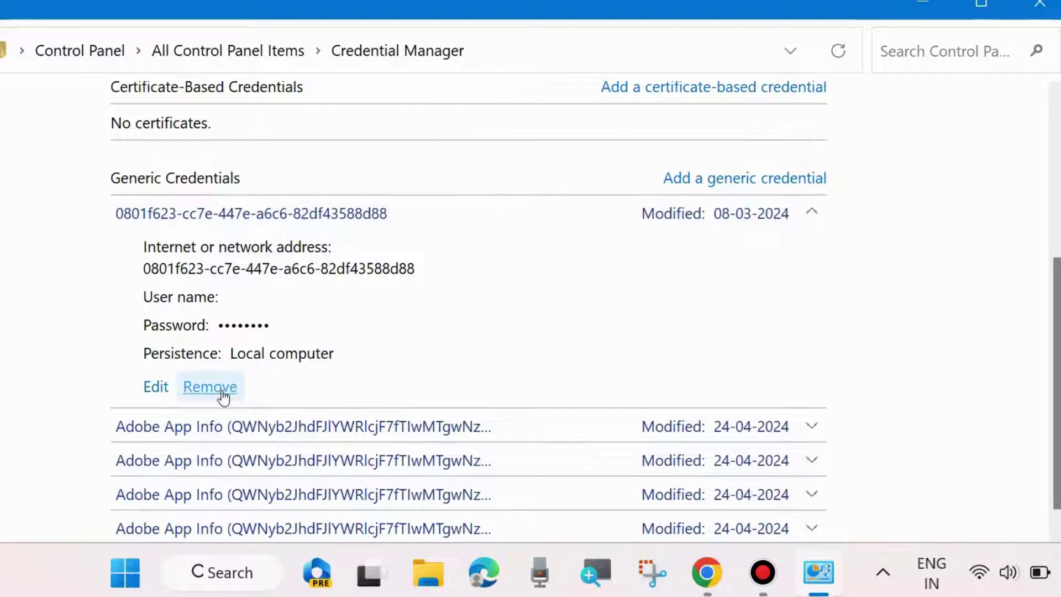
click(813, 429)
scroll(483, 469, down, 2)
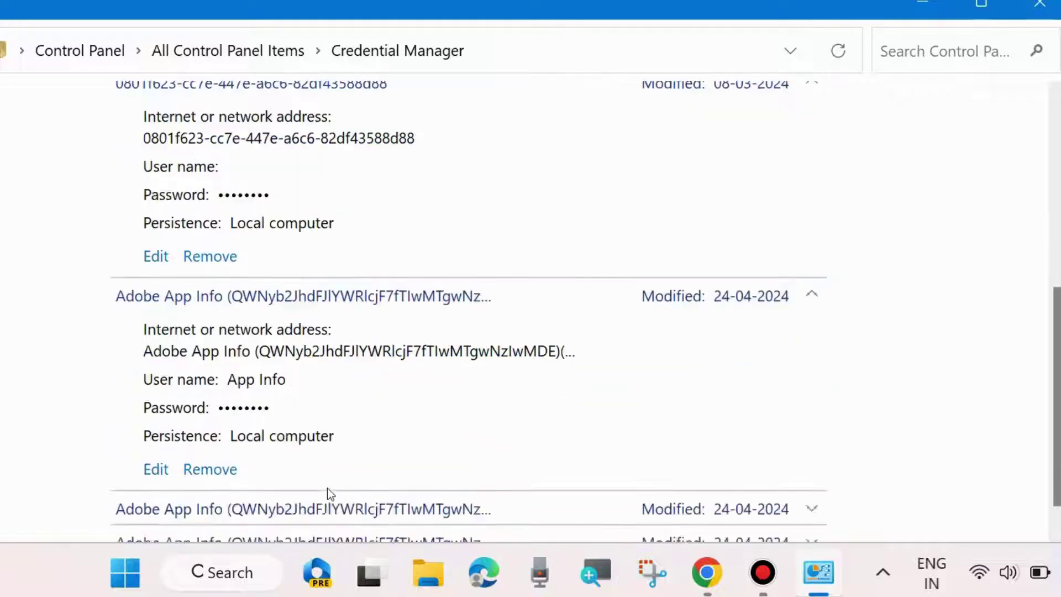
scroll(485, 415, down, 2)
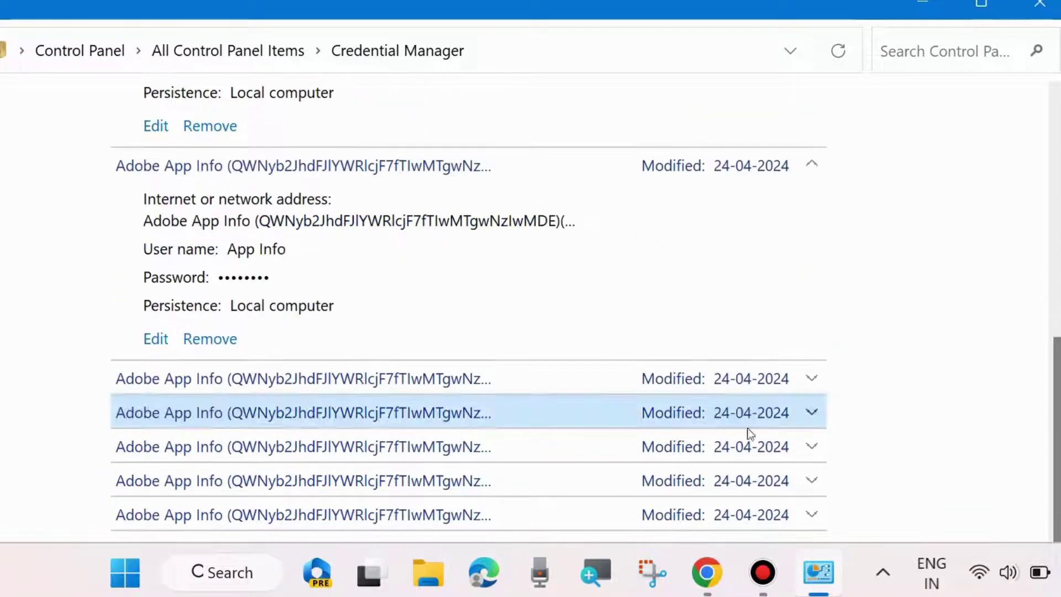
click(812, 381)
scroll(487, 410, down, 1)
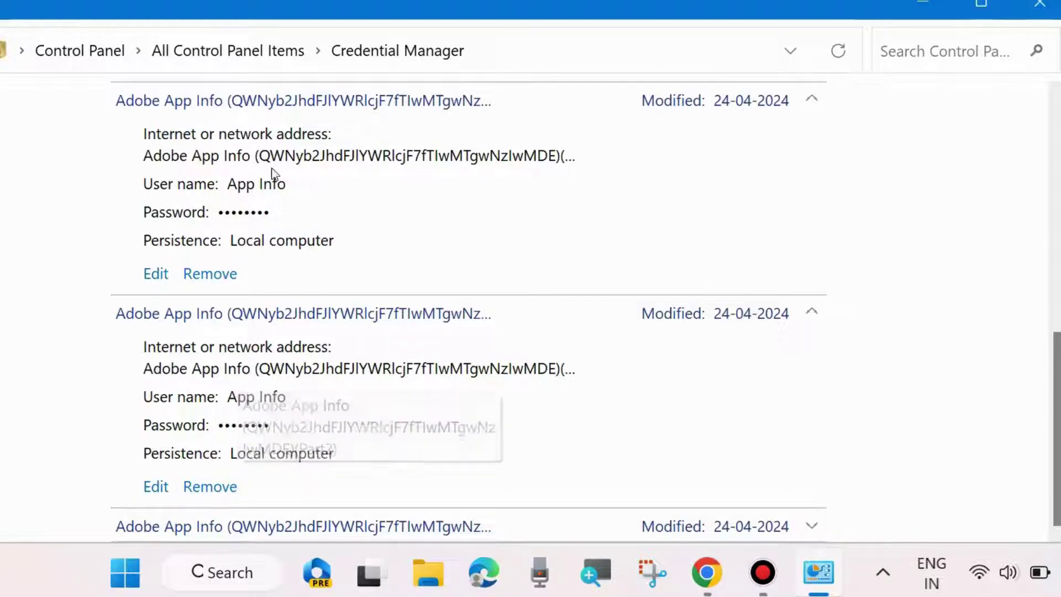
scroll(473, 274, up, 6)
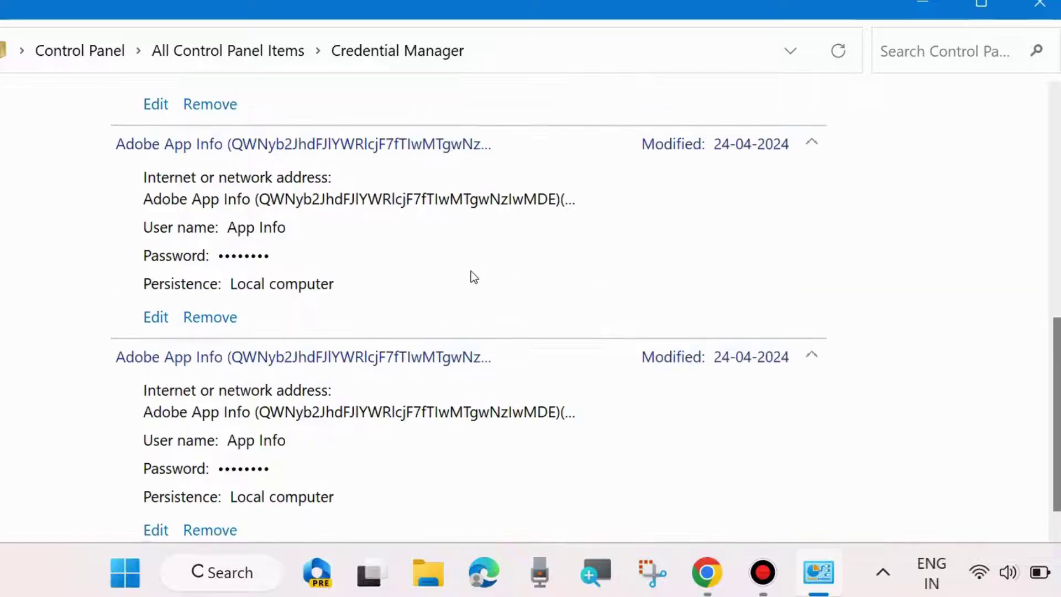
scroll(478, 329, up, 4)
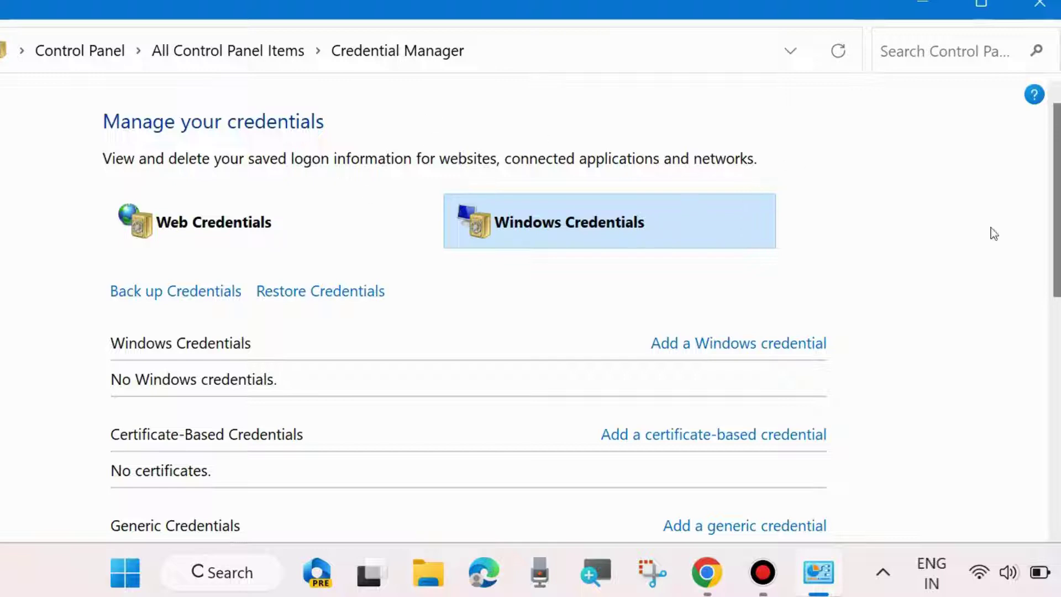
click(1039, 6)
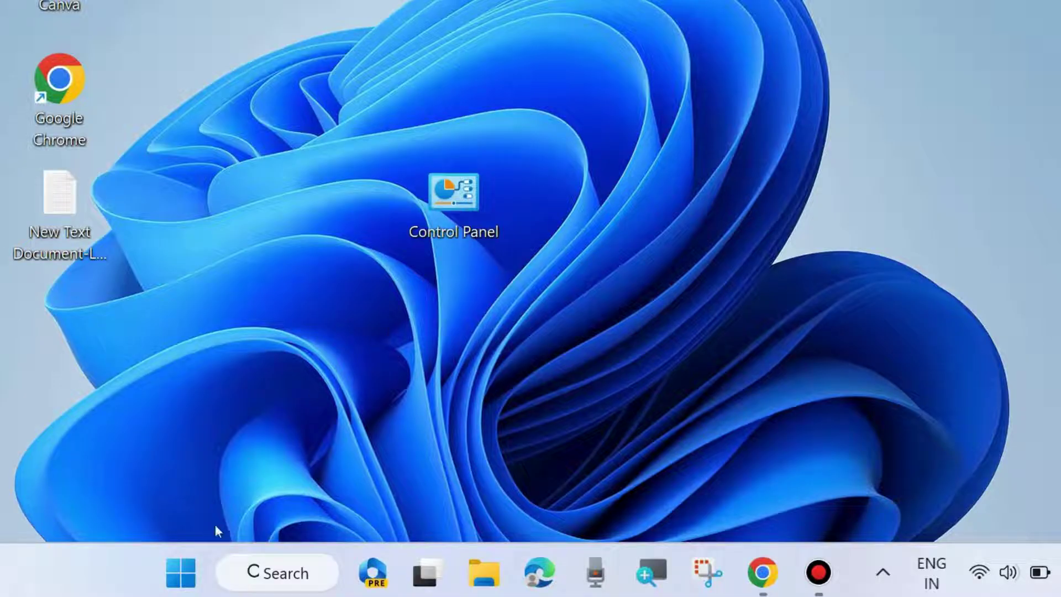
Open Run from the Start right-click menu and enter services.msc as the program.
right_click(188, 563)
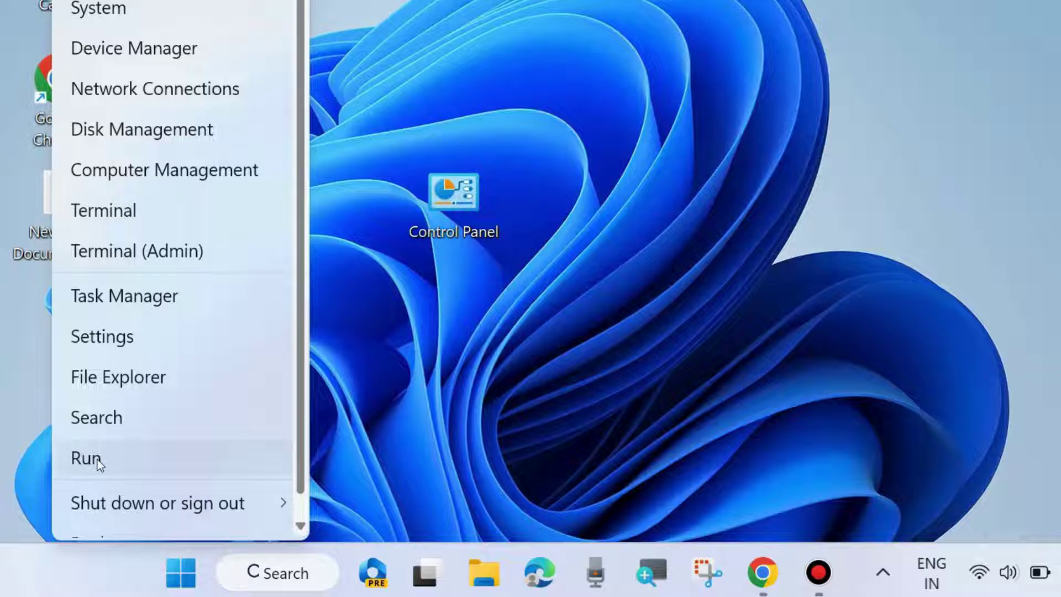
click(88, 458)
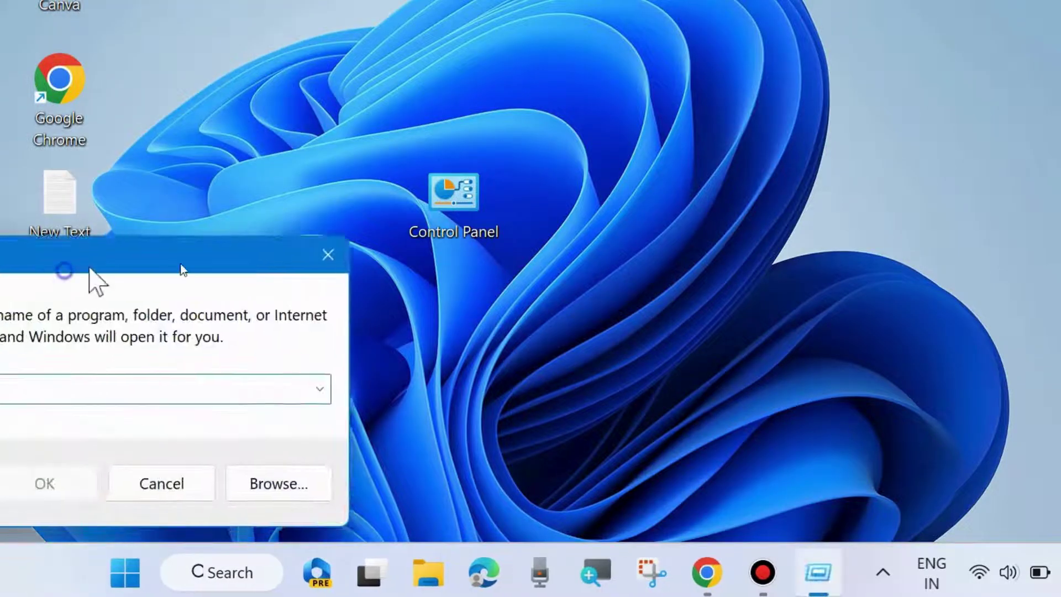
drag(91, 270, 380, 146)
text(se)
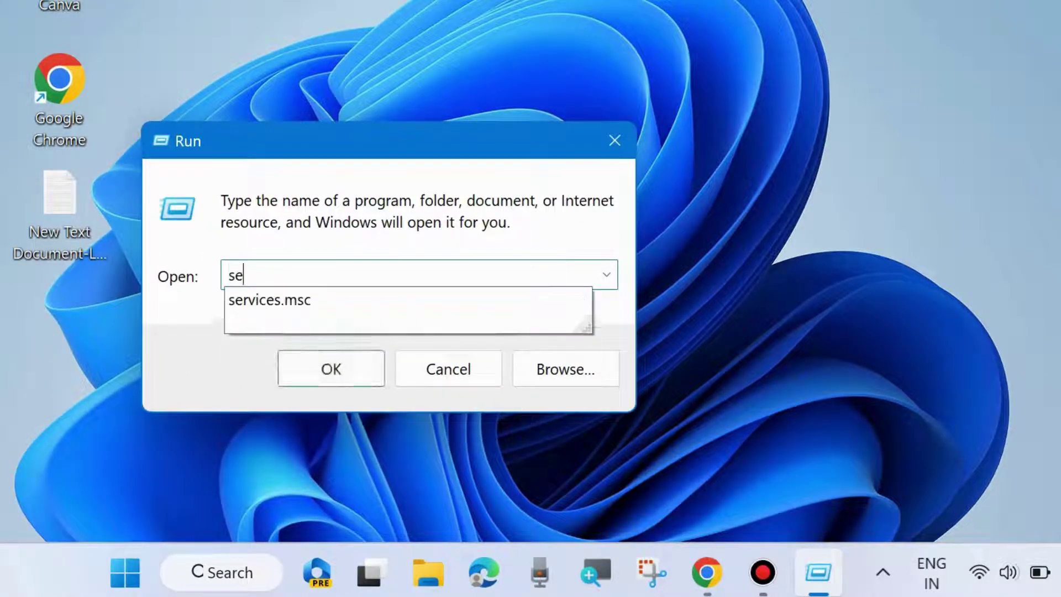
text(rvices)
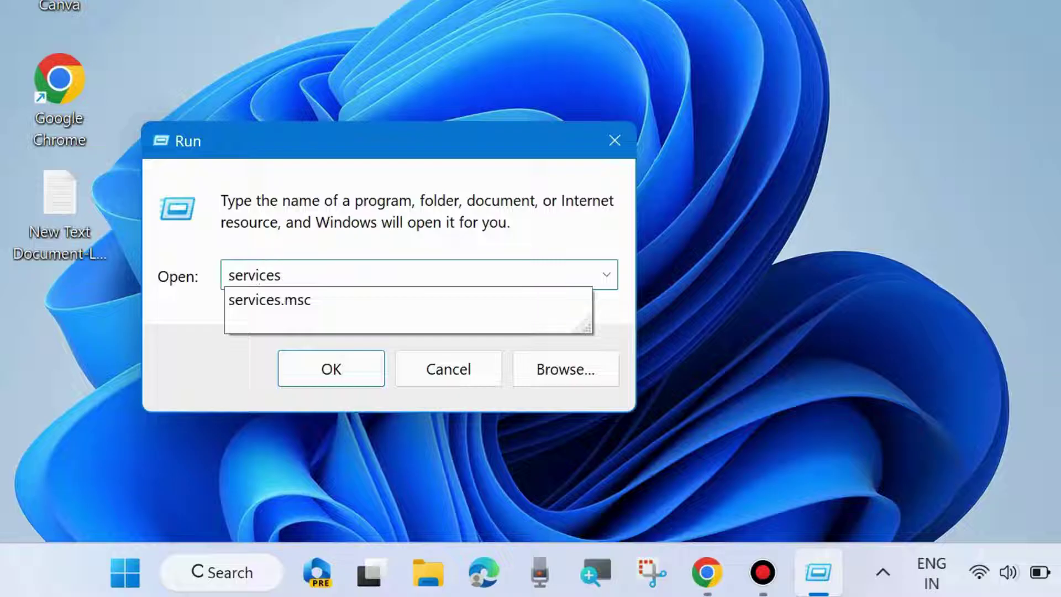
click(275, 305)
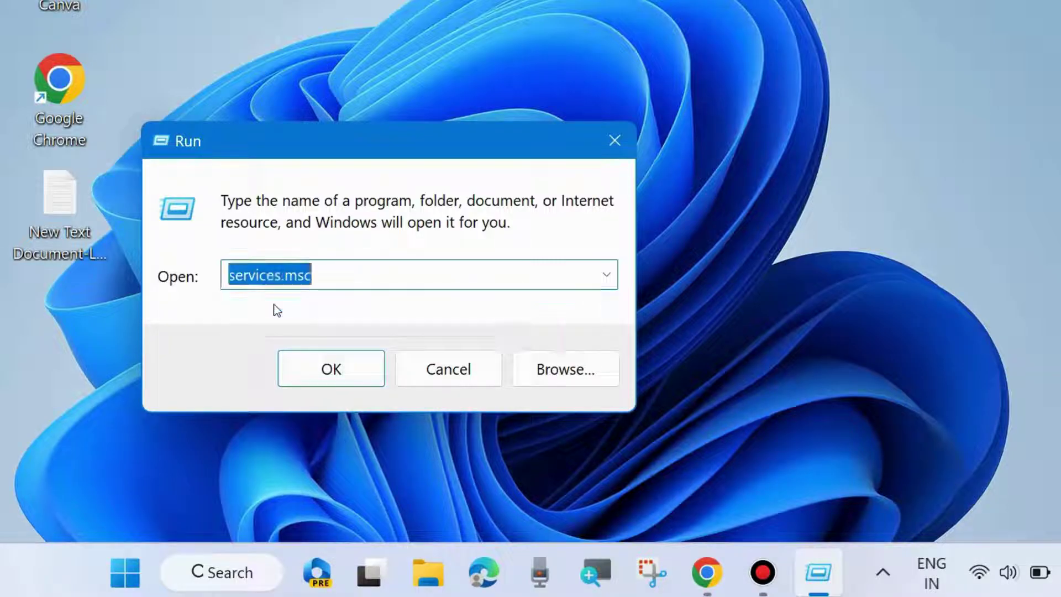
click(356, 274)
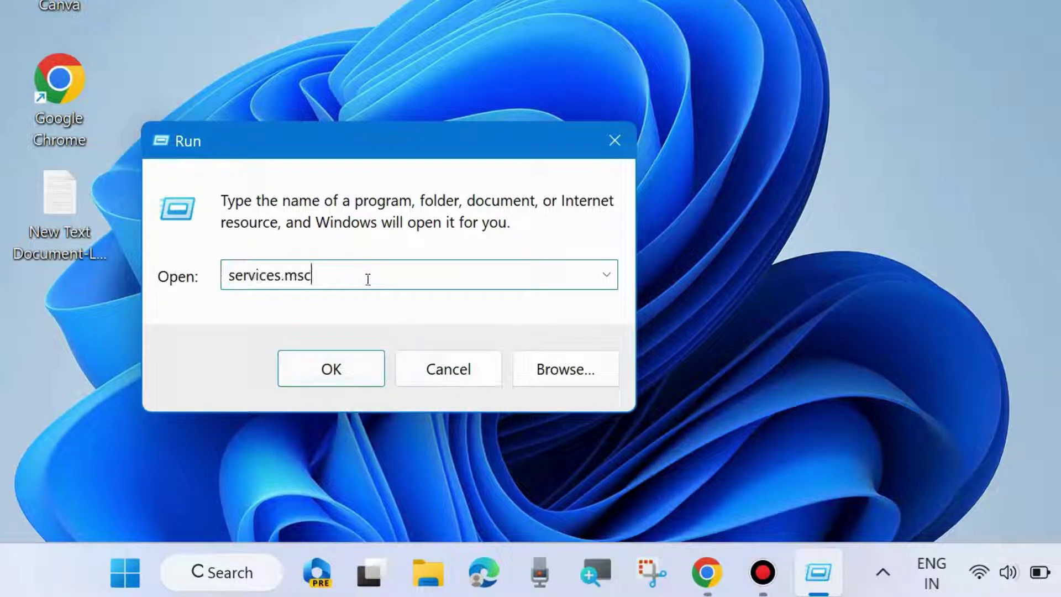
Launch services.msc and select the Credential Manager service in the list.
click(354, 366)
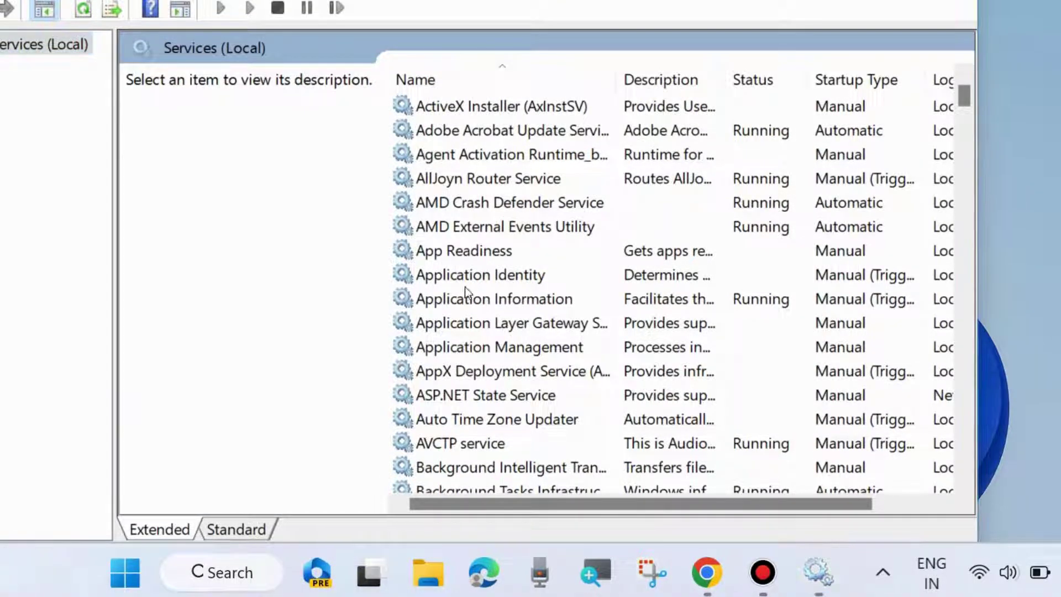
scroll(464, 190, down, 3)
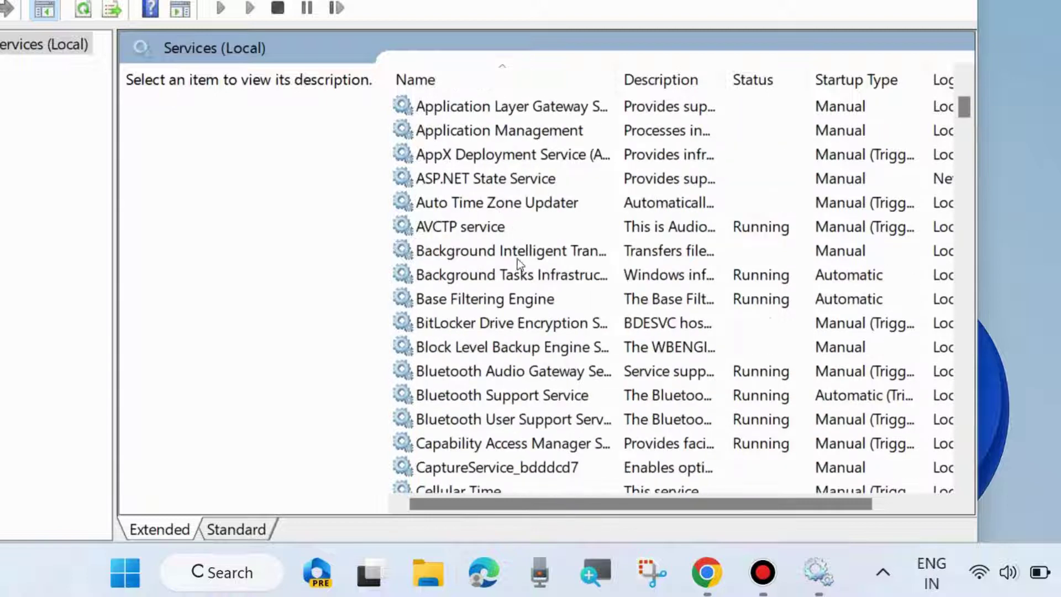
scroll(518, 271, down, 2)
scroll(473, 370, down, 3)
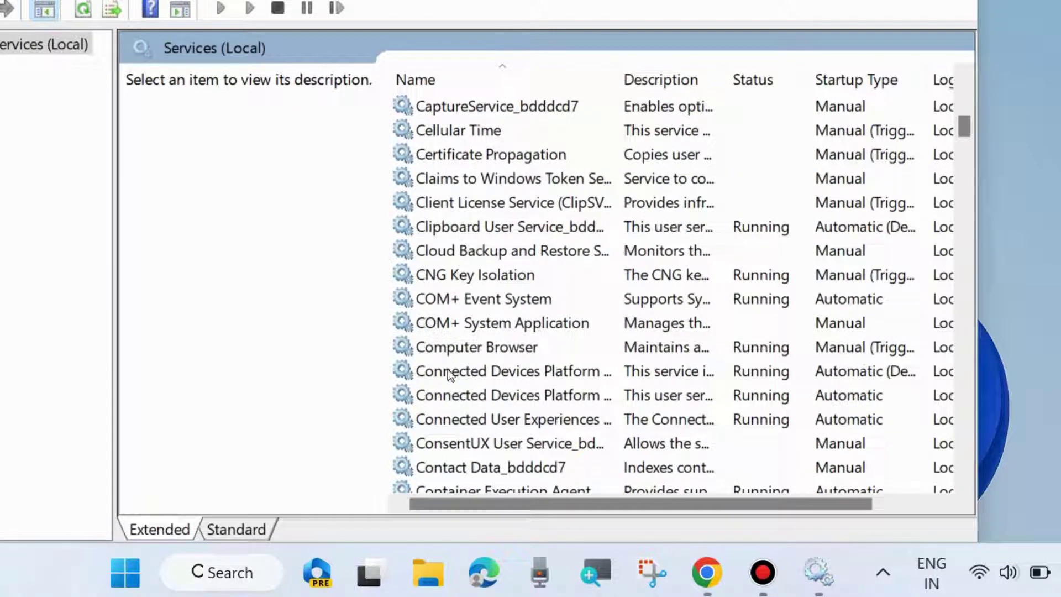
scroll(450, 374, down, 4)
click(469, 275)
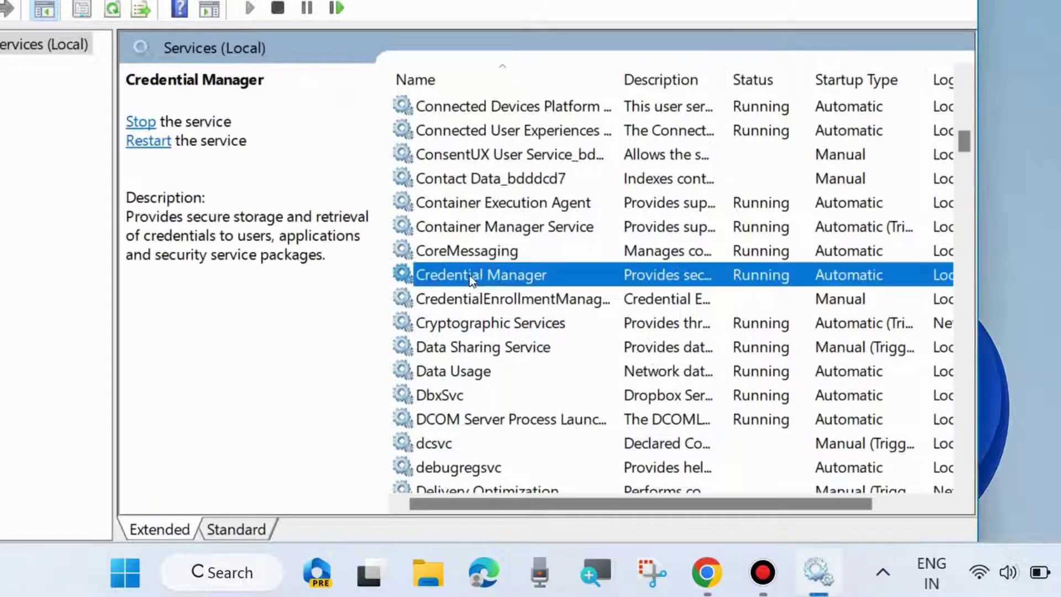
Open the Credential Manager (VaultSvc) properties and change its Startup type to Disabled.
double_click(473, 275)
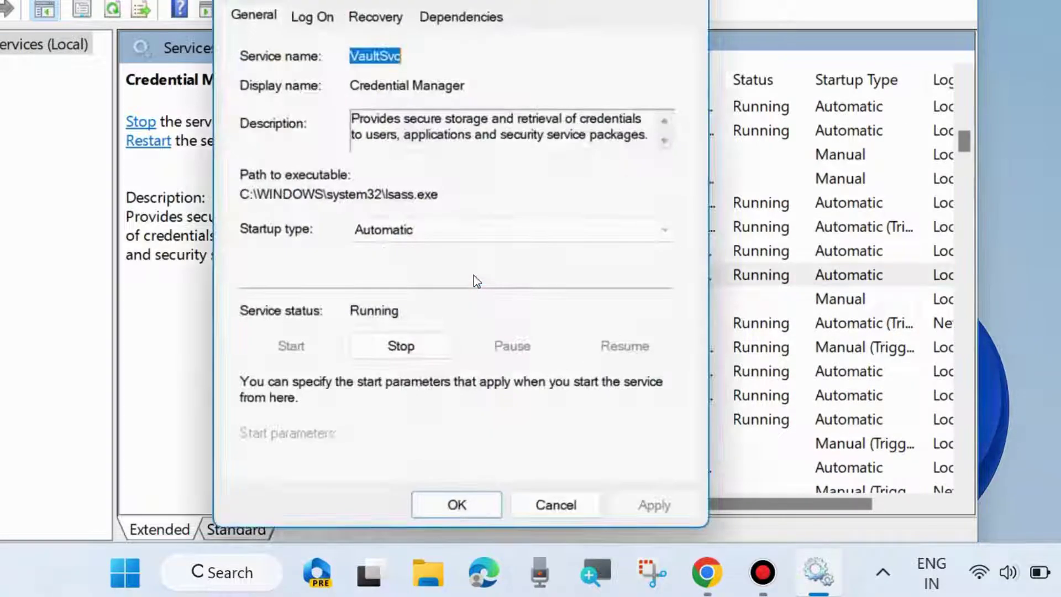
click(441, 235)
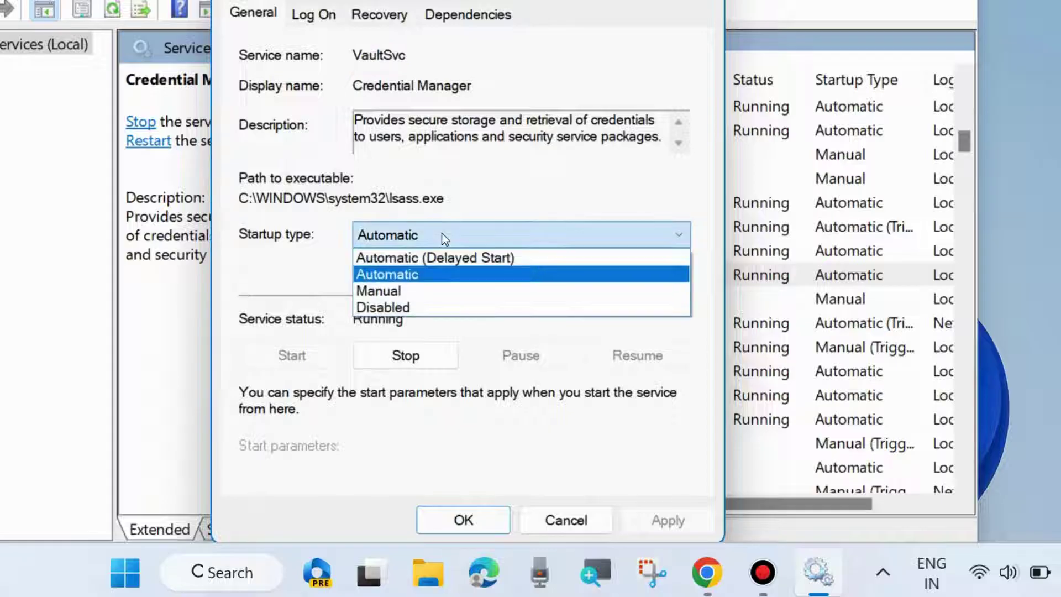
click(400, 309)
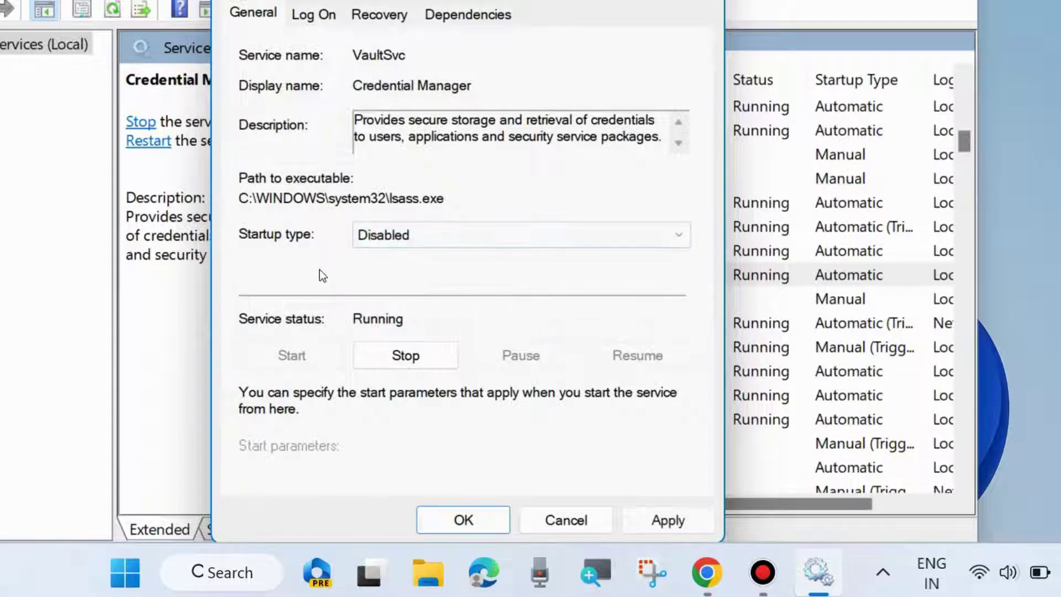
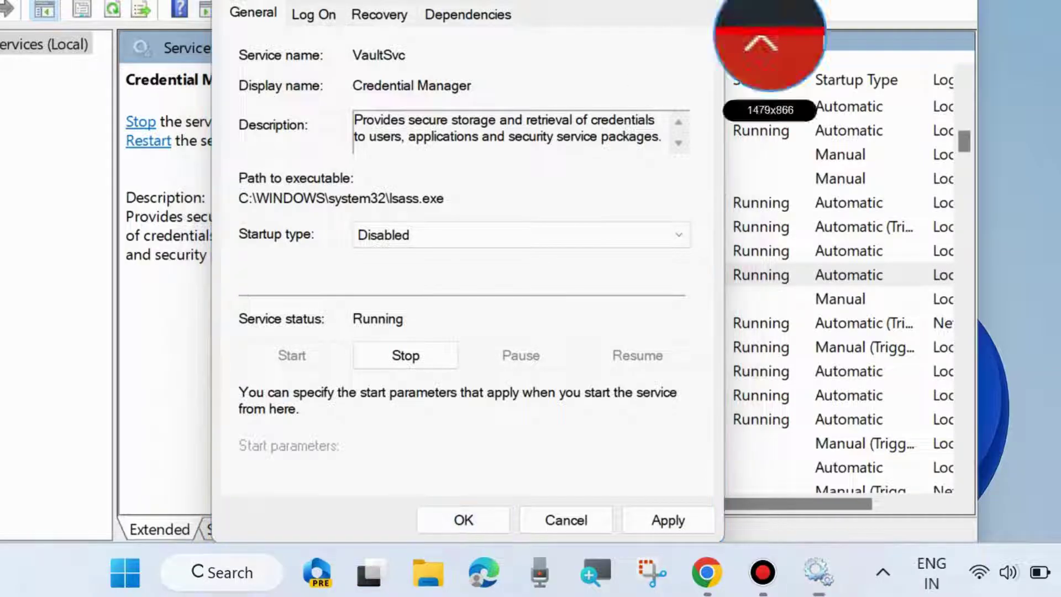
Confirm Credential Manager's Disabled startup type with OK and close the Services window.
click(763, 42)
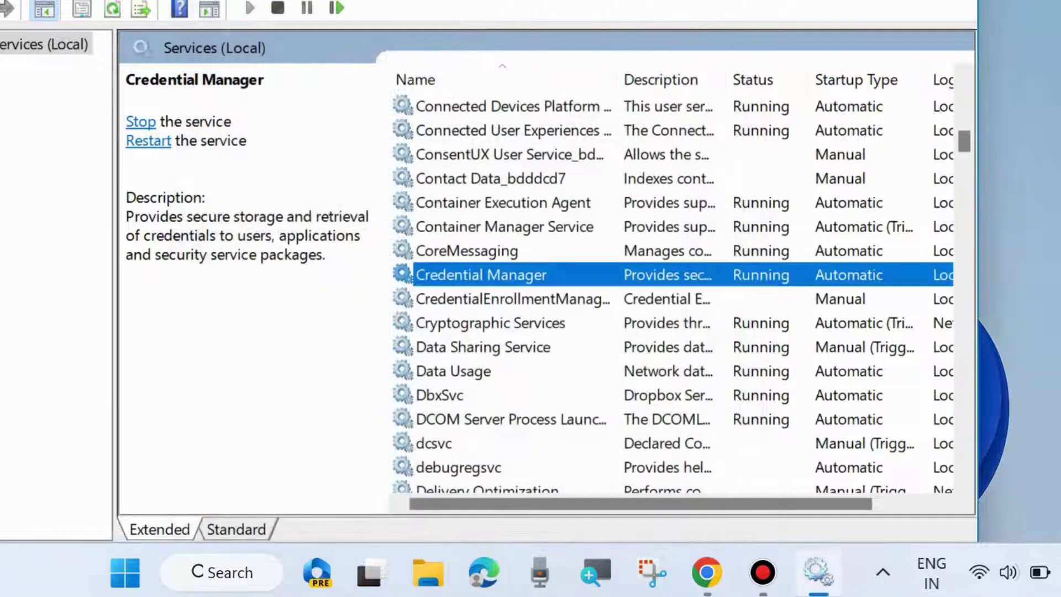
key(alt+F4)
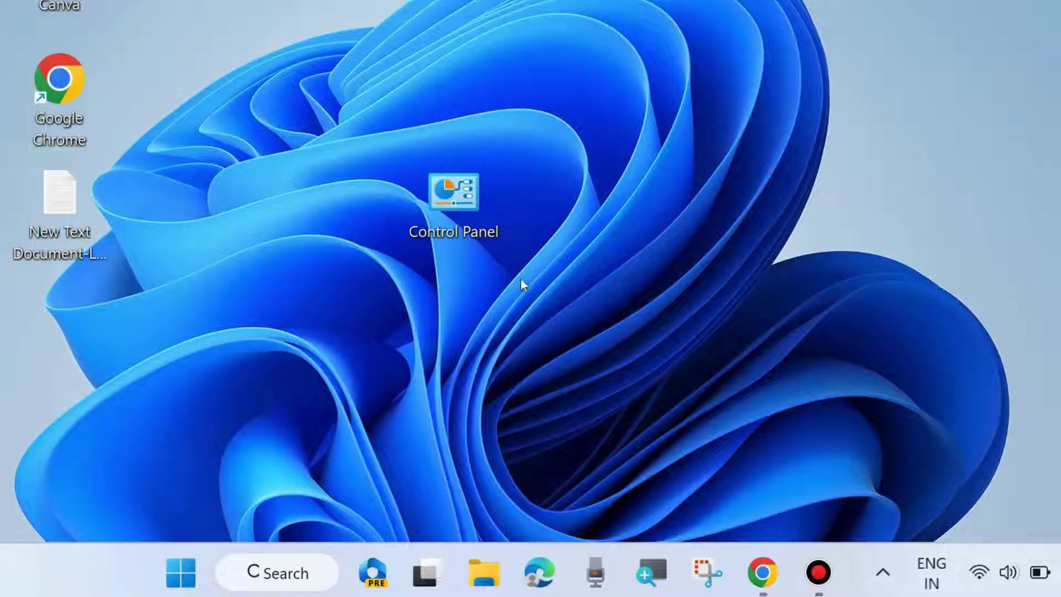
Open Settings from the Start quick-link menu and scroll Network & internet down to Advanced network settings.
right_click(184, 573)
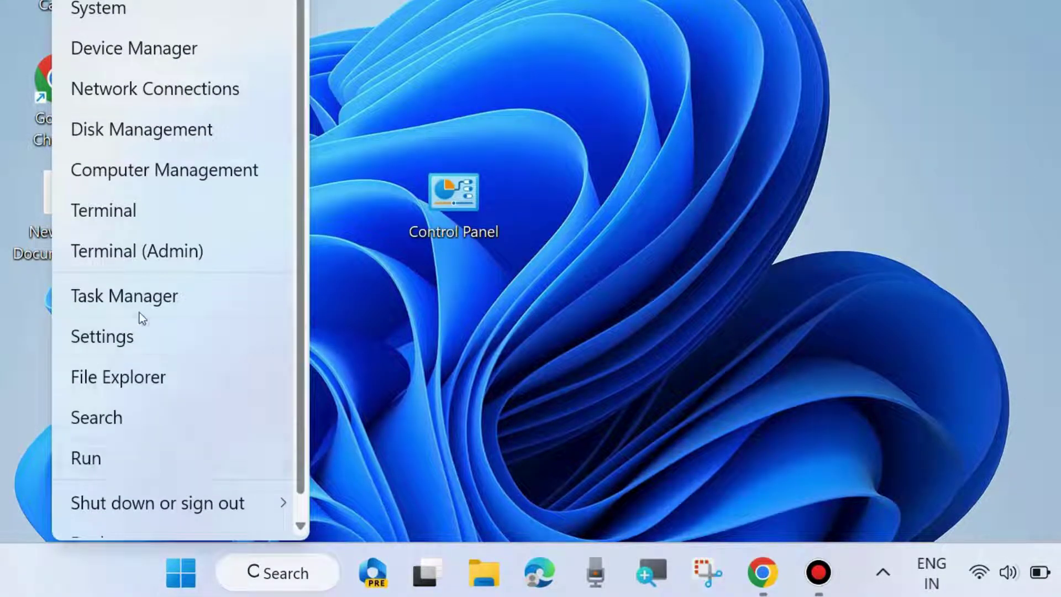
click(113, 339)
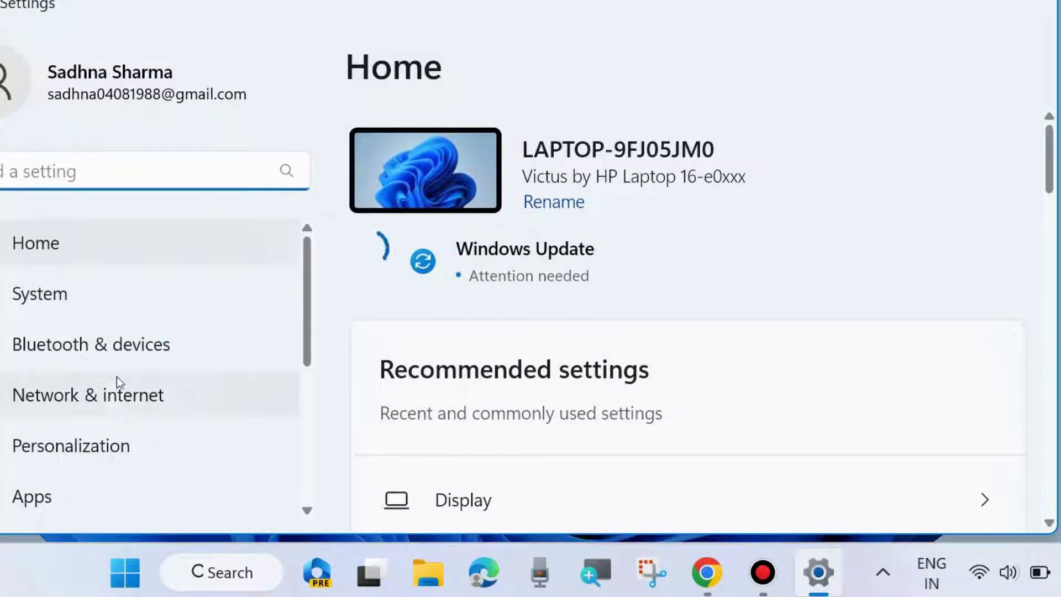
drag(263, 25, 339, 28)
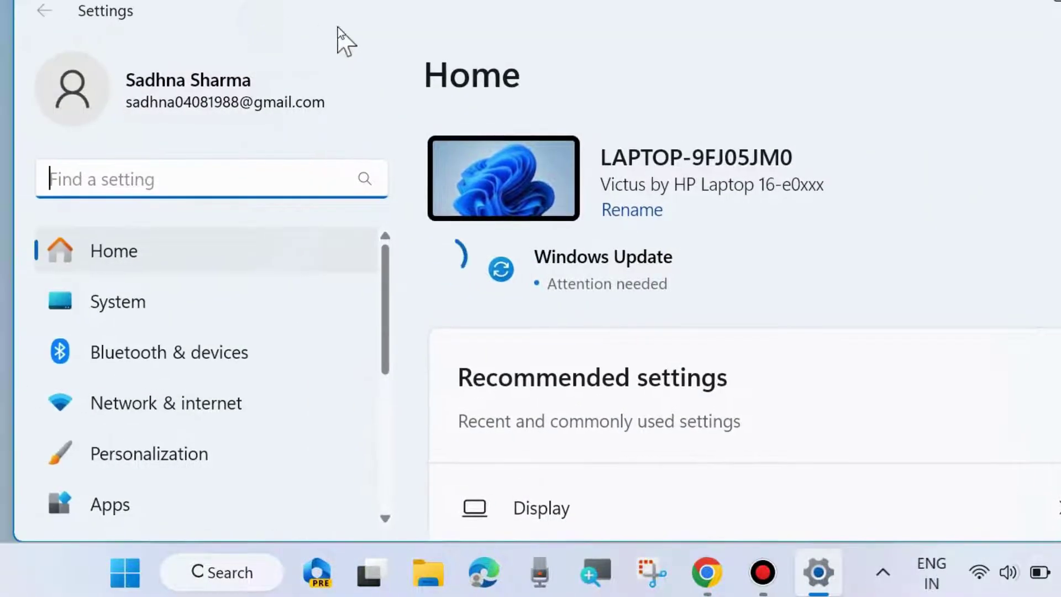
click(185, 408)
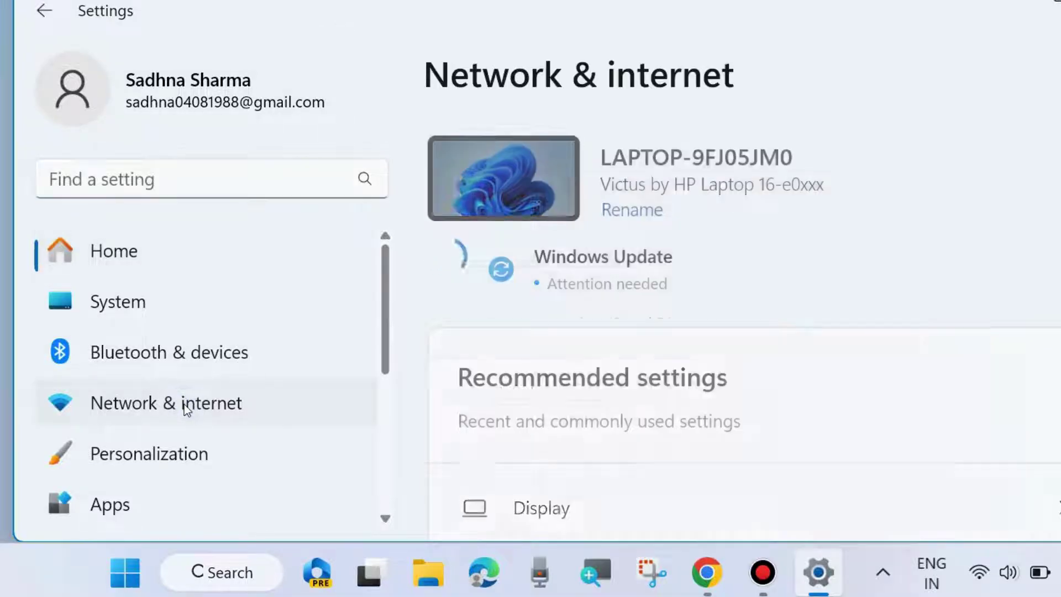
drag(695, 38, 602, 29)
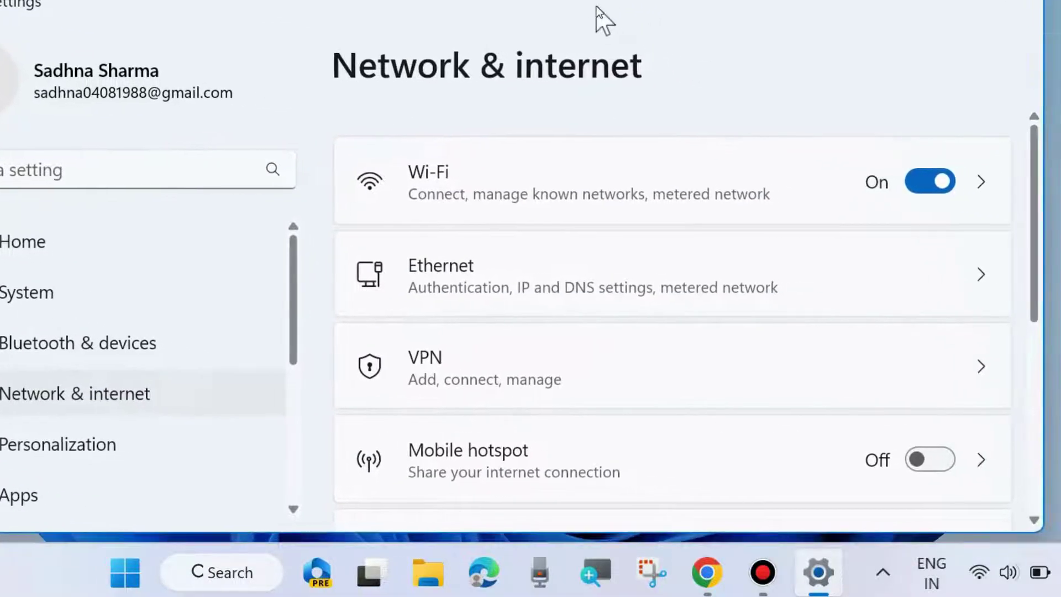
scroll(572, 371, down, 3)
scroll(572, 370, down, 5)
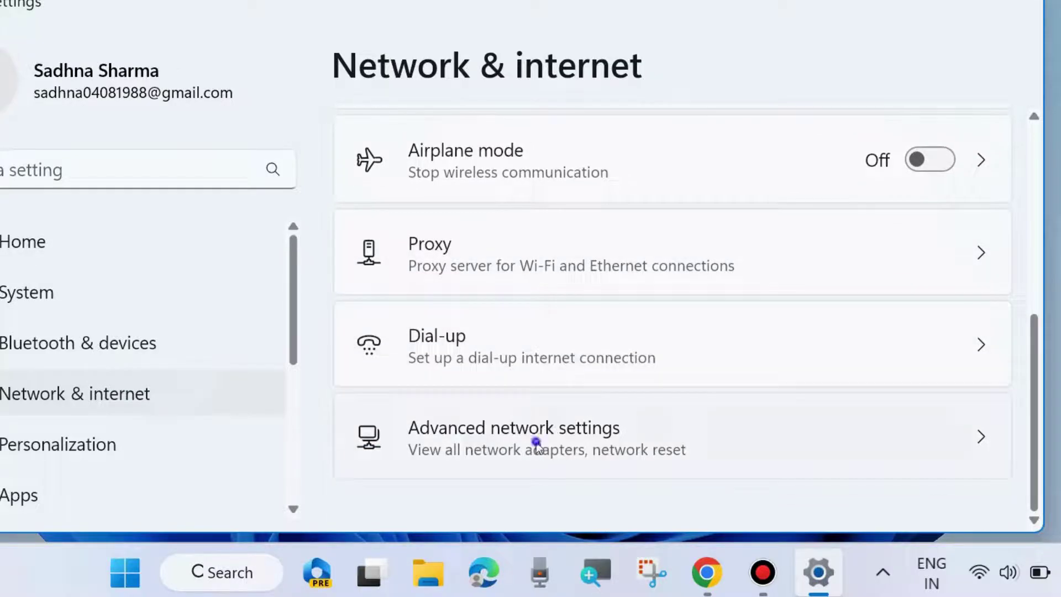
Verify Public network discovery and file and printer sharing are on, then go back to Advanced network settings.
click(537, 442)
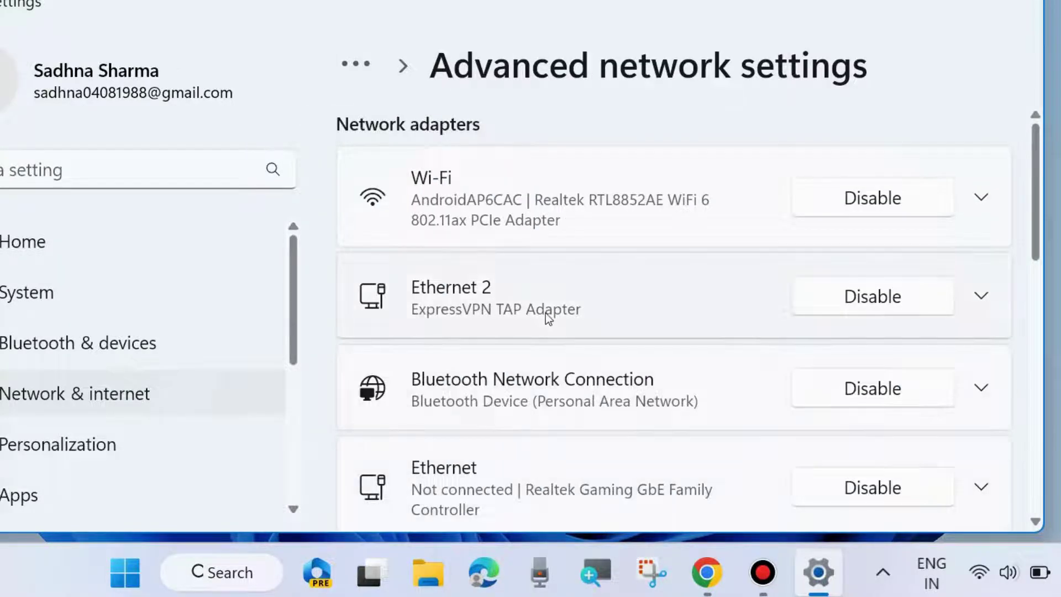
scroll(546, 313, down, 9)
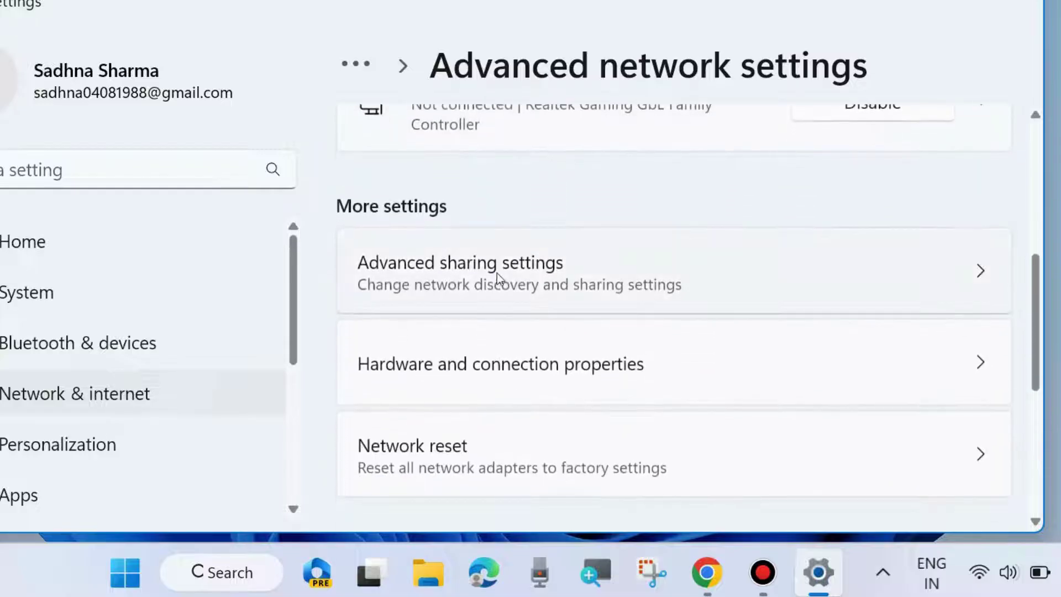
click(474, 275)
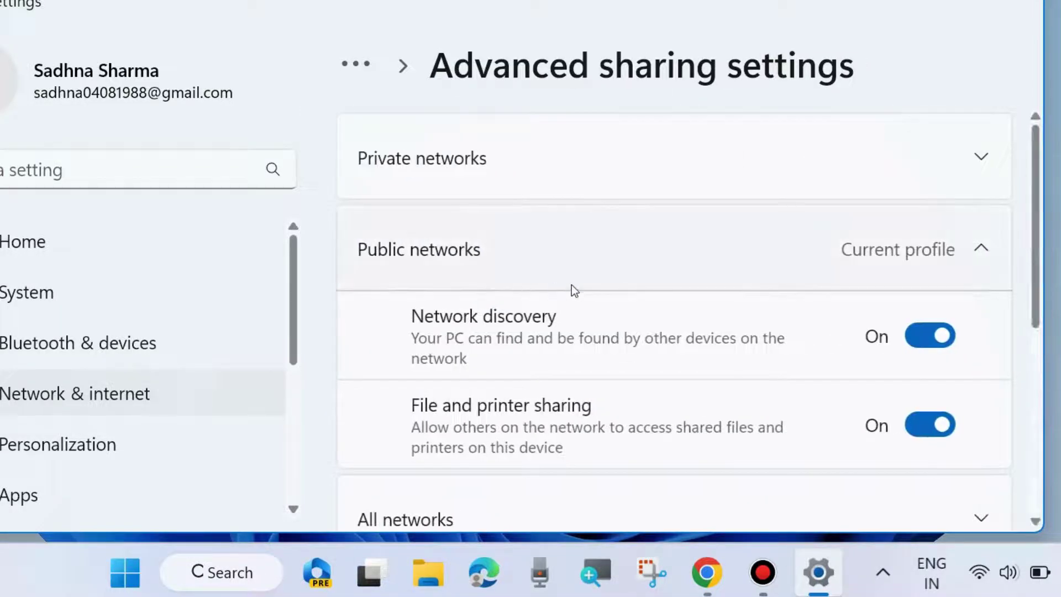
scroll(576, 286, down, 6)
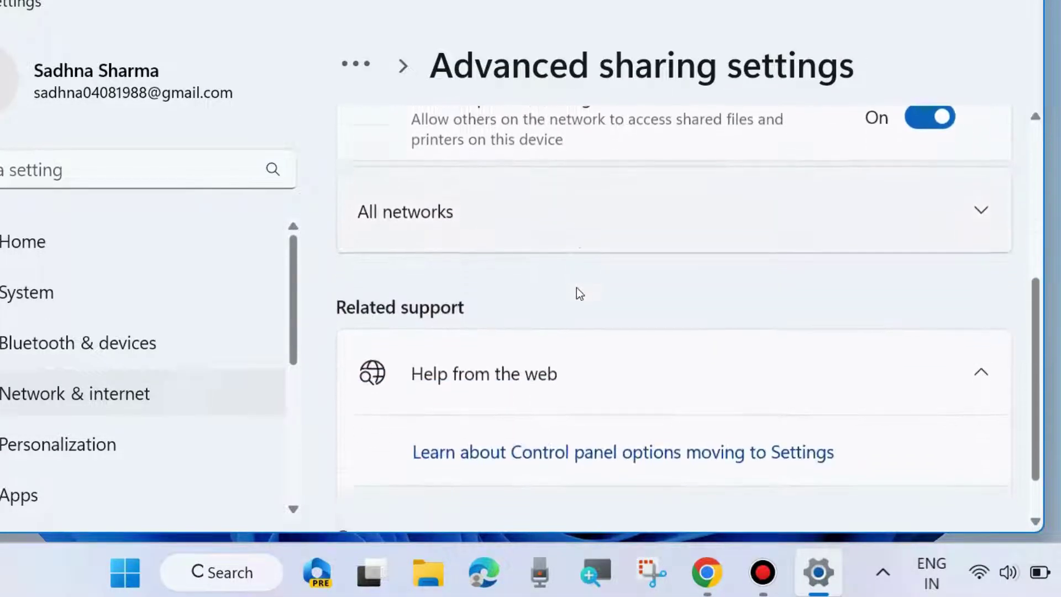
scroll(577, 288, up, 5)
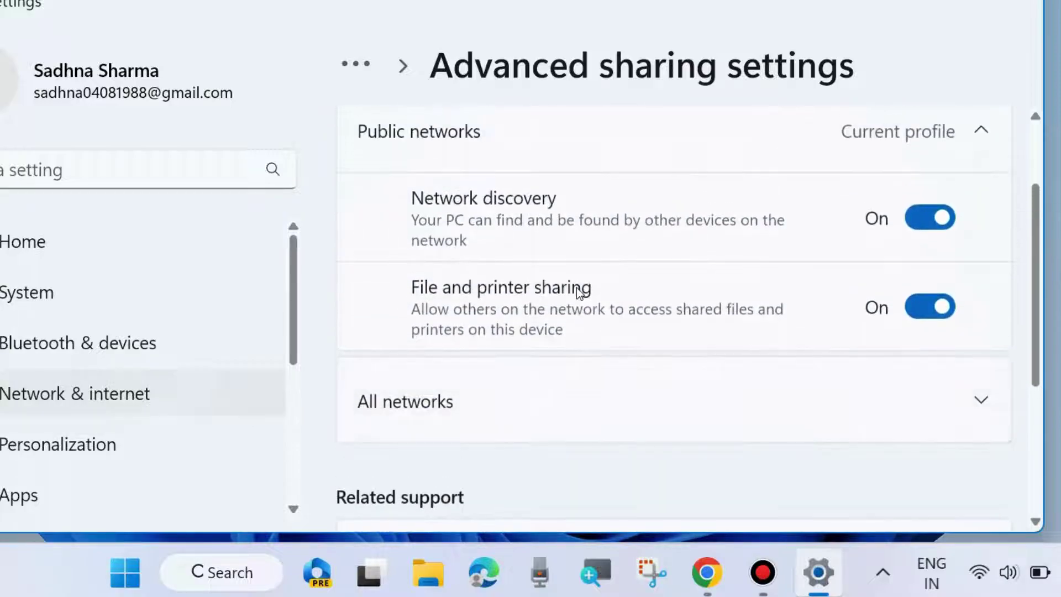
scroll(576, 287, up, 1)
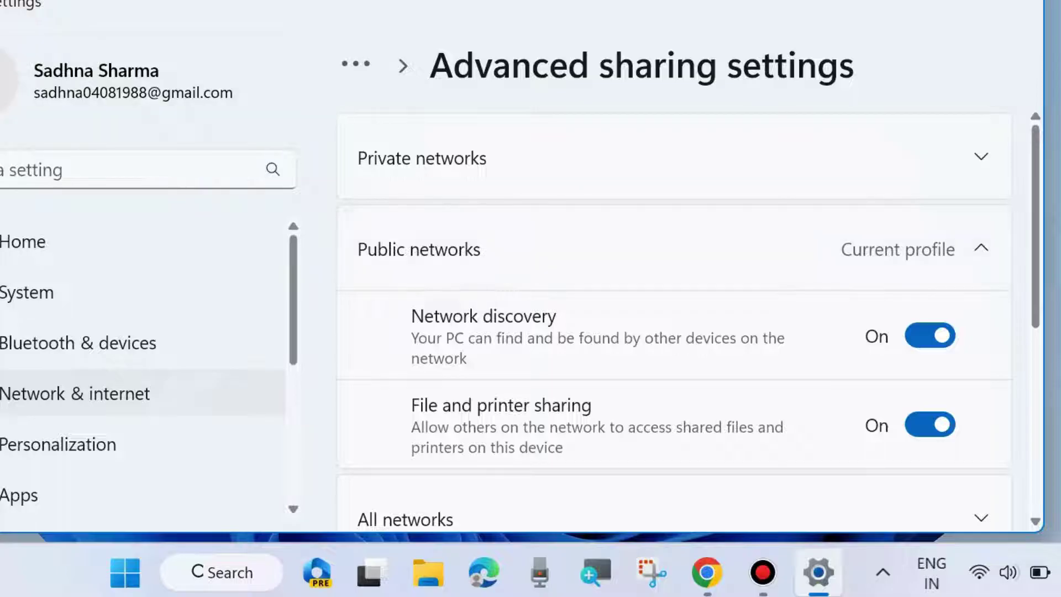
key(alt+Left)
scroll(583, 323, down, 3)
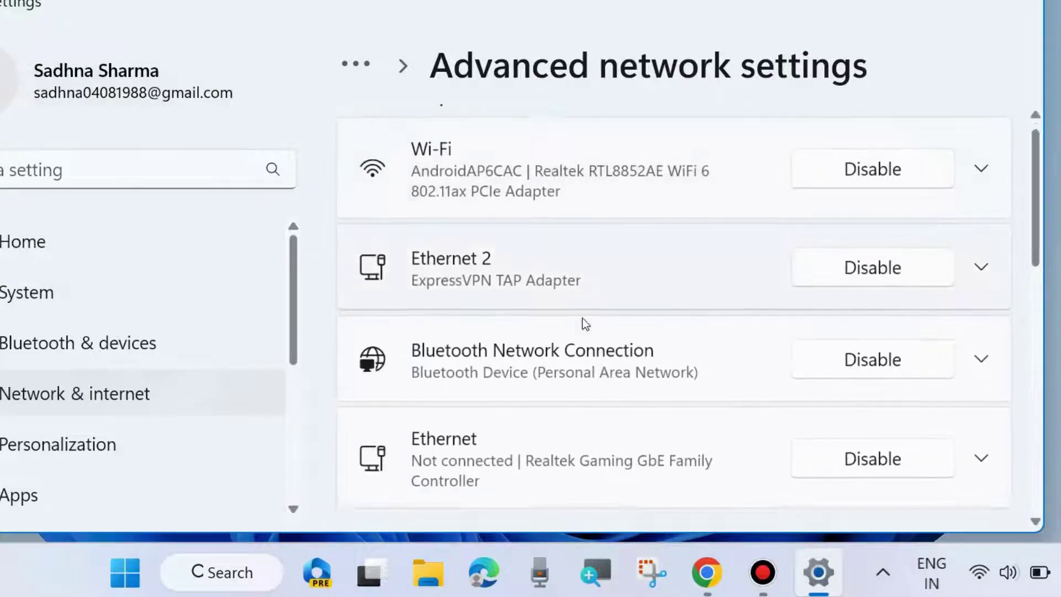
scroll(586, 324, down, 5)
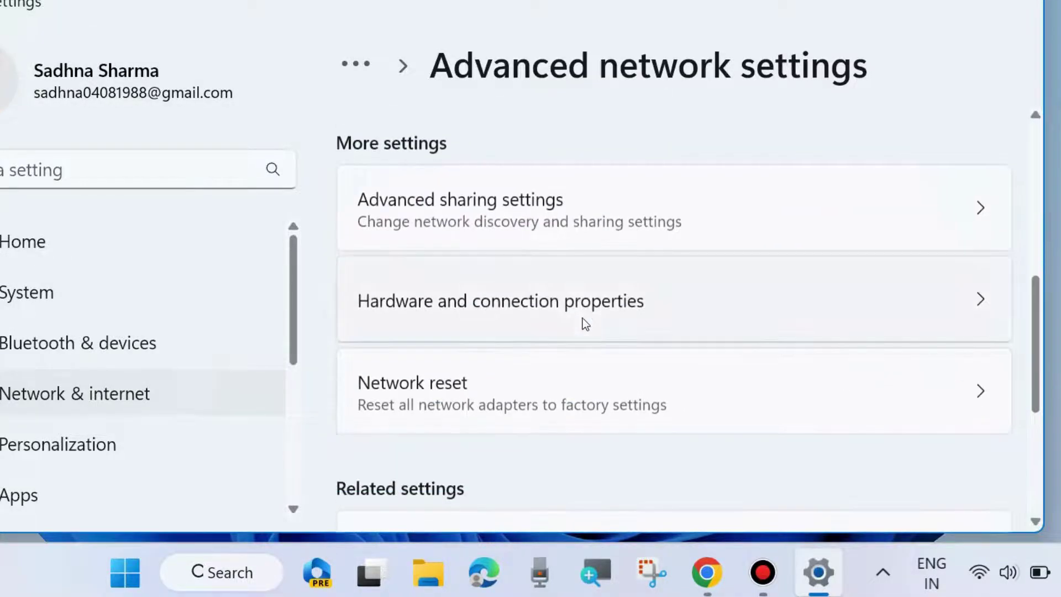
scroll(551, 380, down, 5)
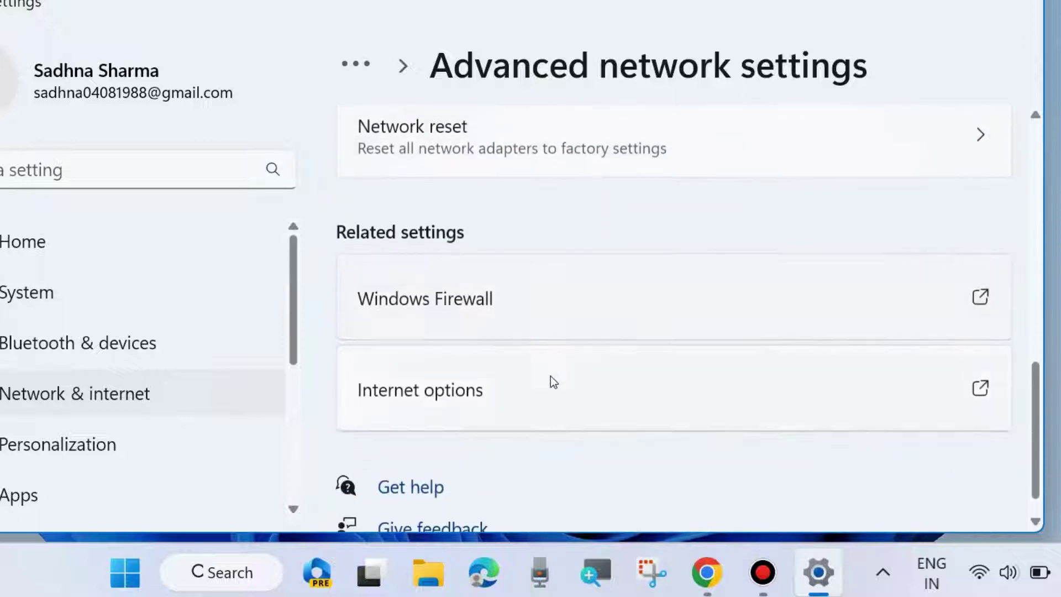
scroll(553, 380, up, 13)
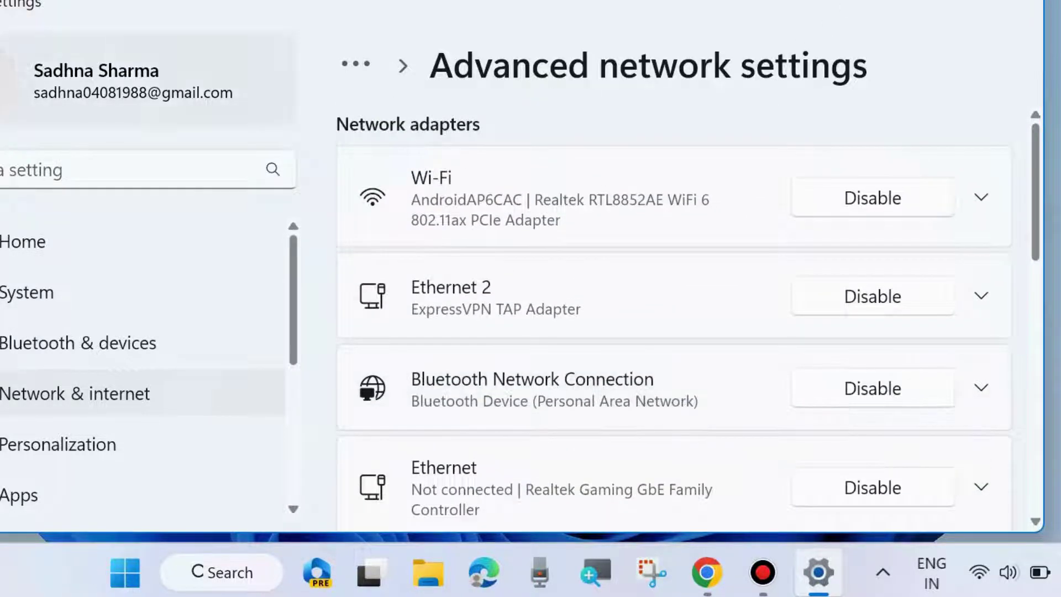
key(alt+Left)
click(1024, 6)
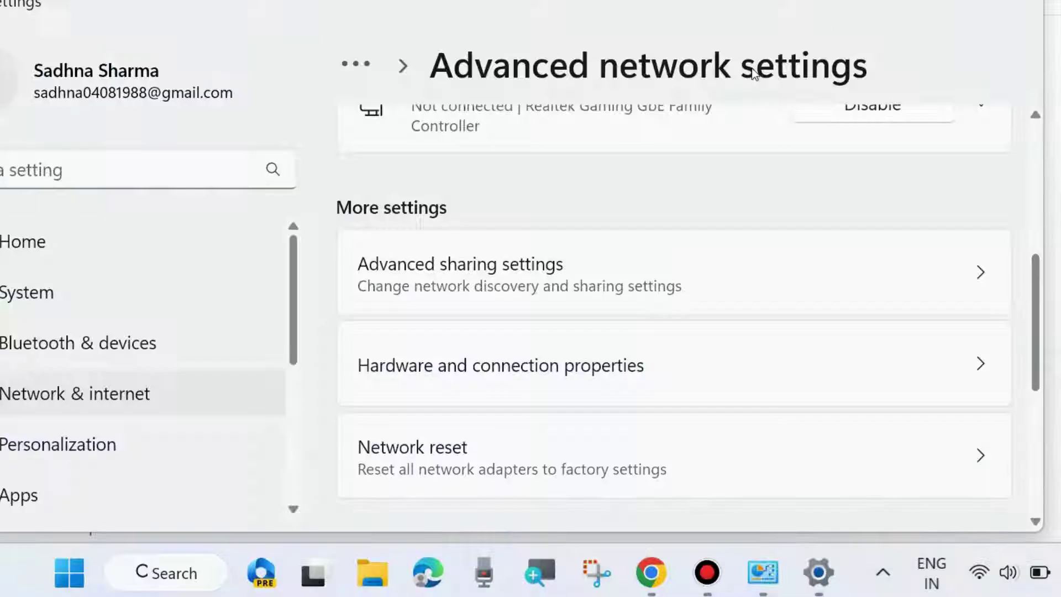
Expand All networks in Advanced sharing settings and confirm Password protected sharing is Off.
click(426, 274)
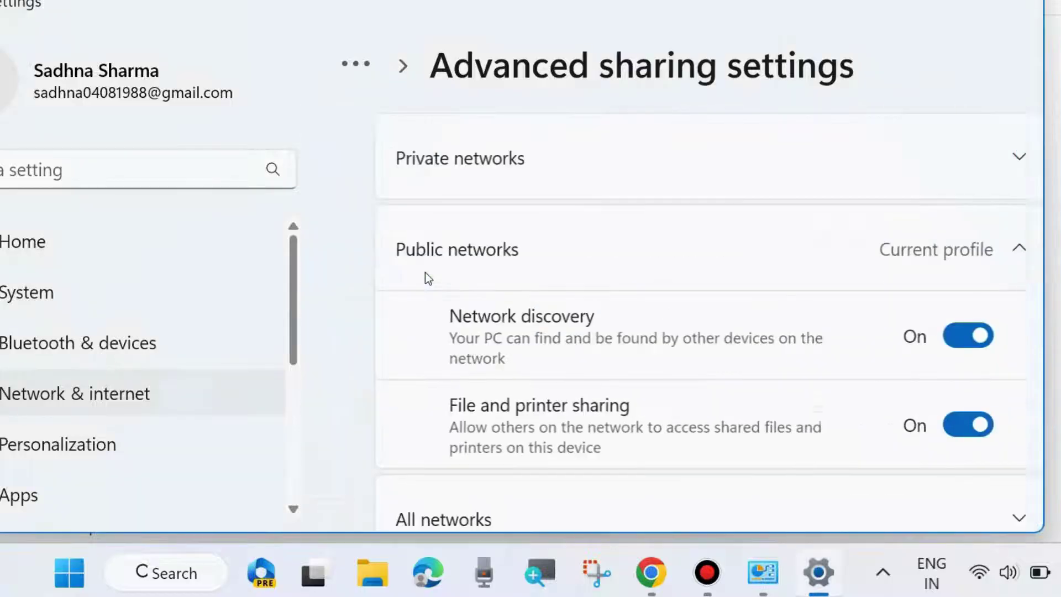
scroll(598, 306, down, 2)
scroll(598, 307, down, 3)
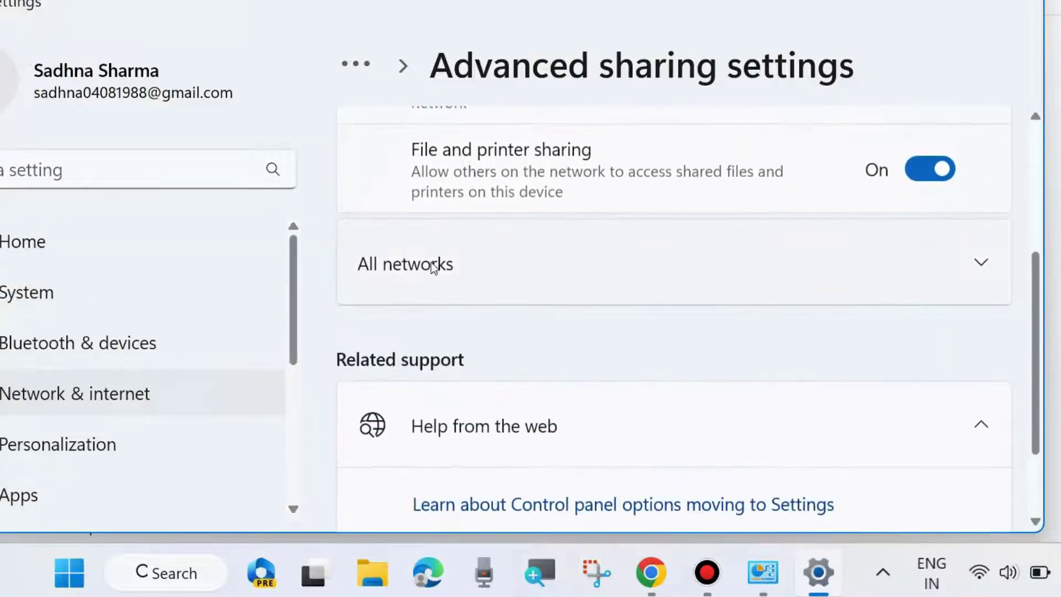
click(979, 263)
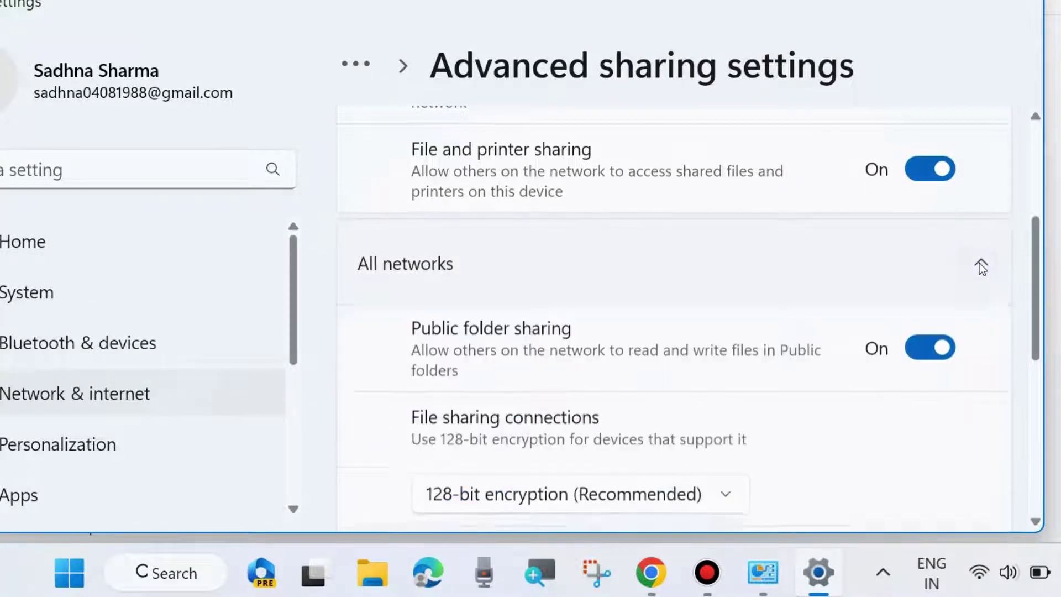
scroll(671, 320, down, 2)
scroll(673, 323, down, 3)
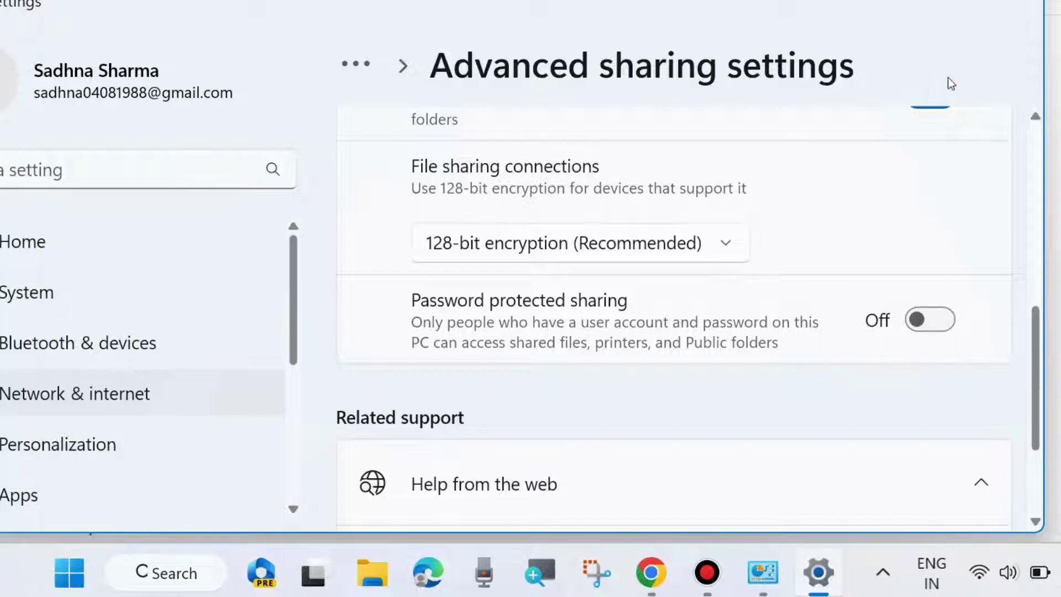
Close Settings and the Control Panel network window.
click(1017, 1)
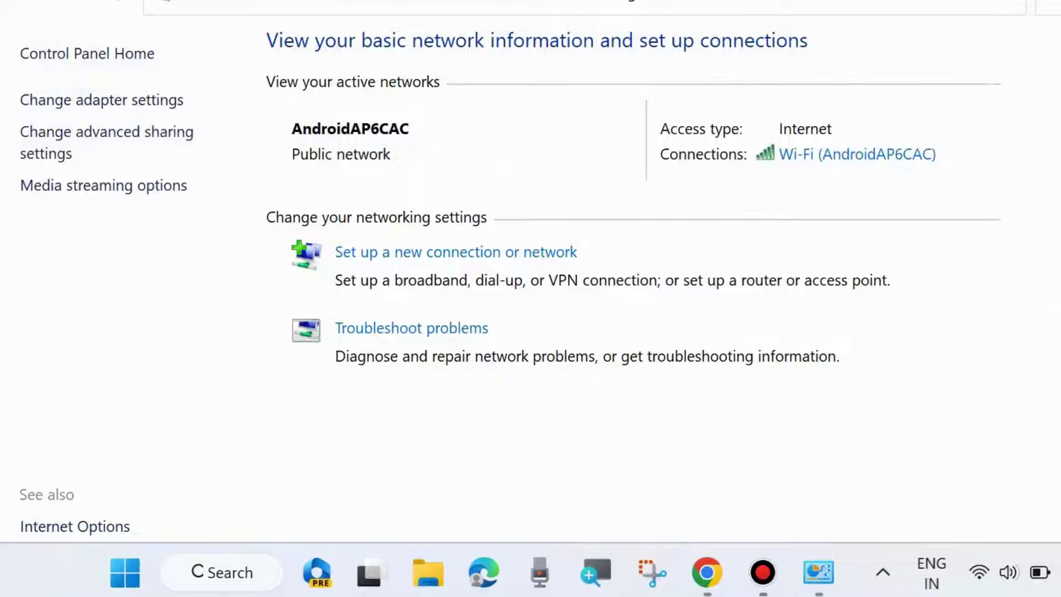
click(1017, 1)
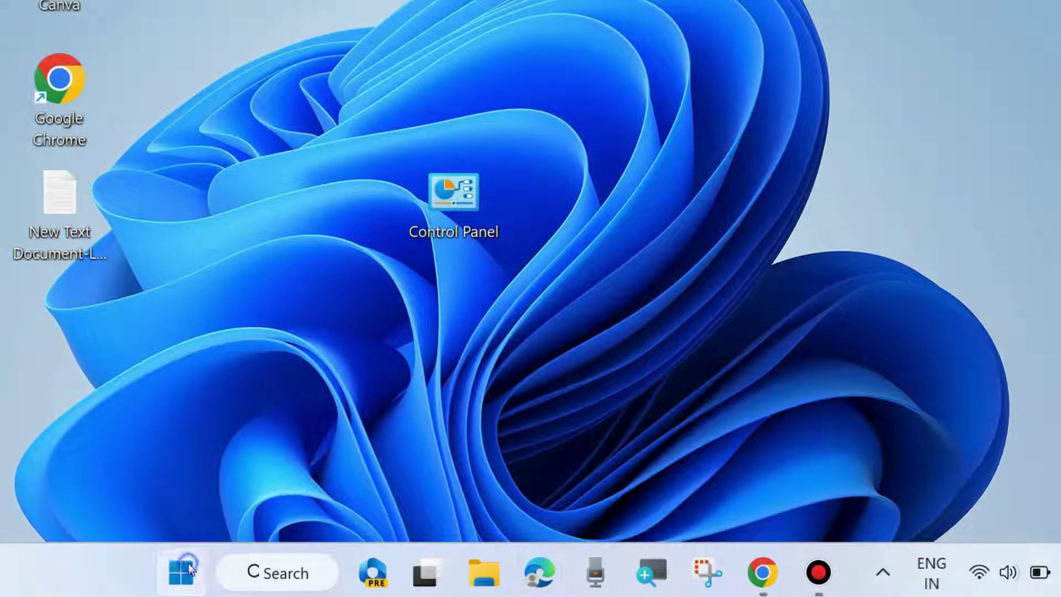
right_click(189, 564)
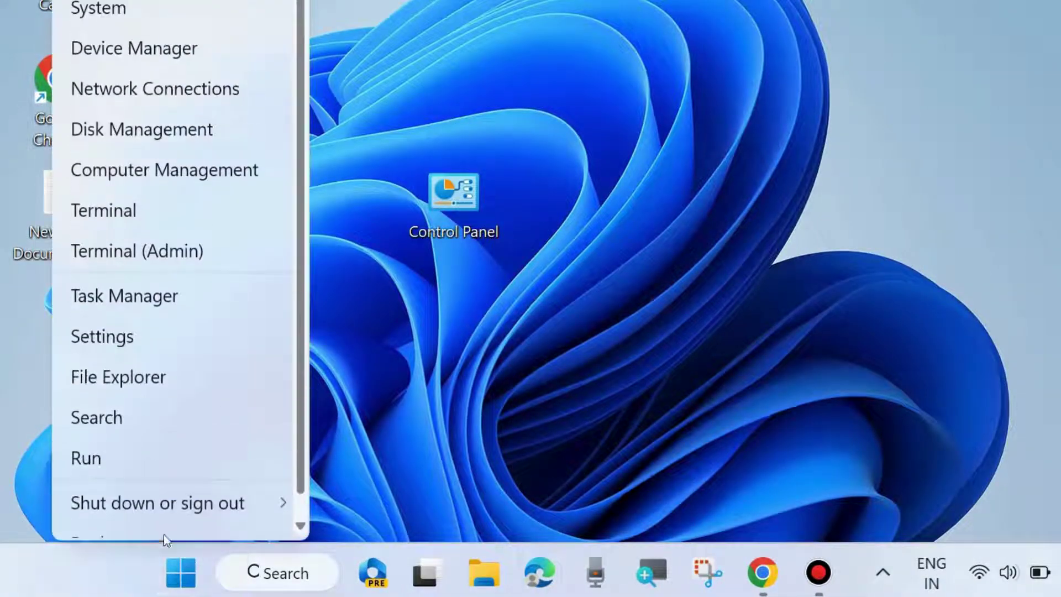
Run secpol.msc from the Run dialog to open Local Security Policy.
click(105, 458)
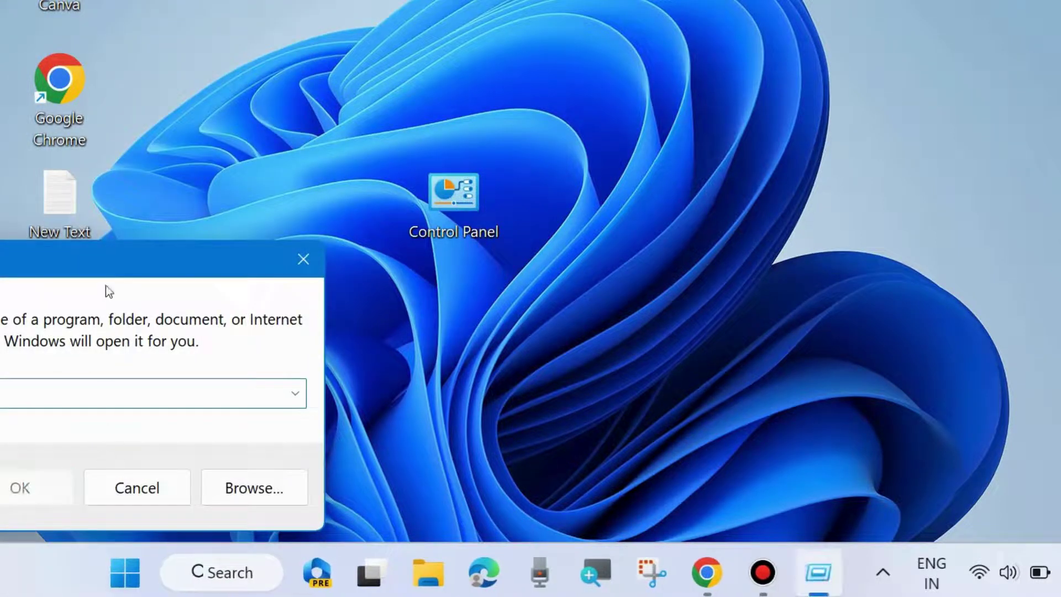
drag(91, 258, 524, 130)
text(secpol)
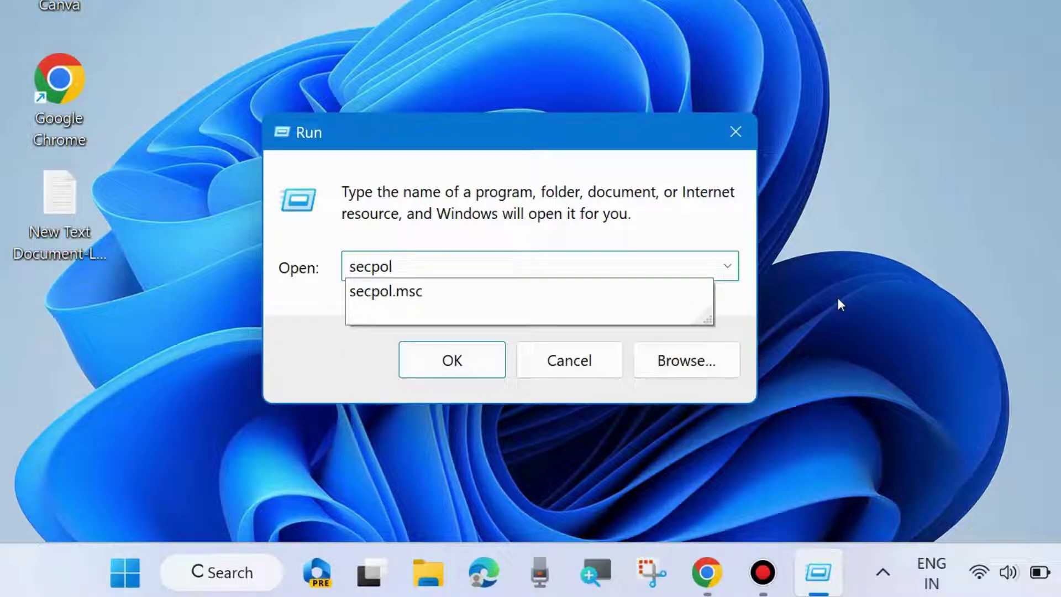
click(412, 291)
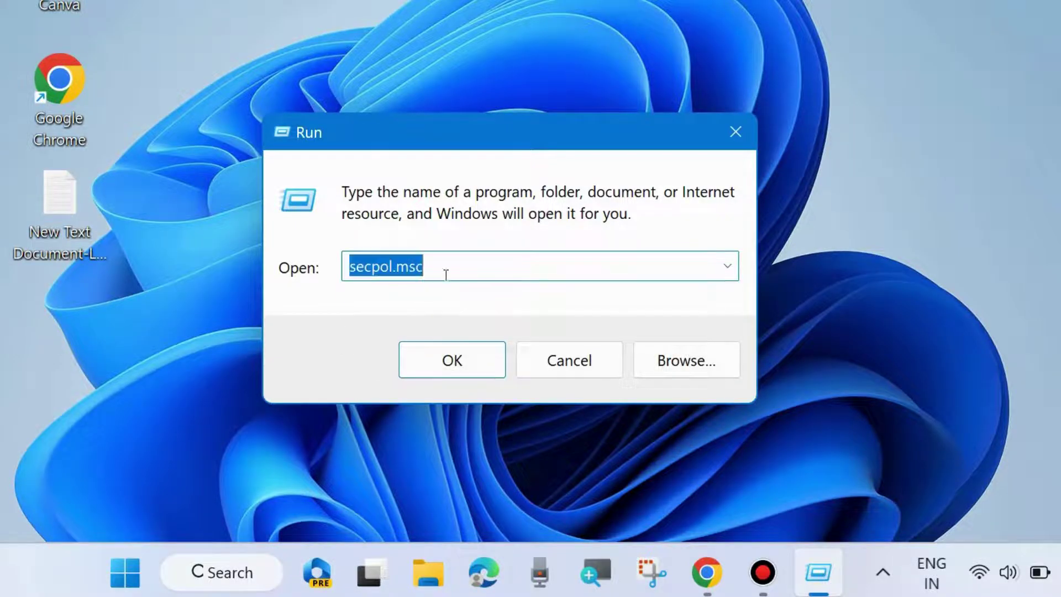
click(446, 255)
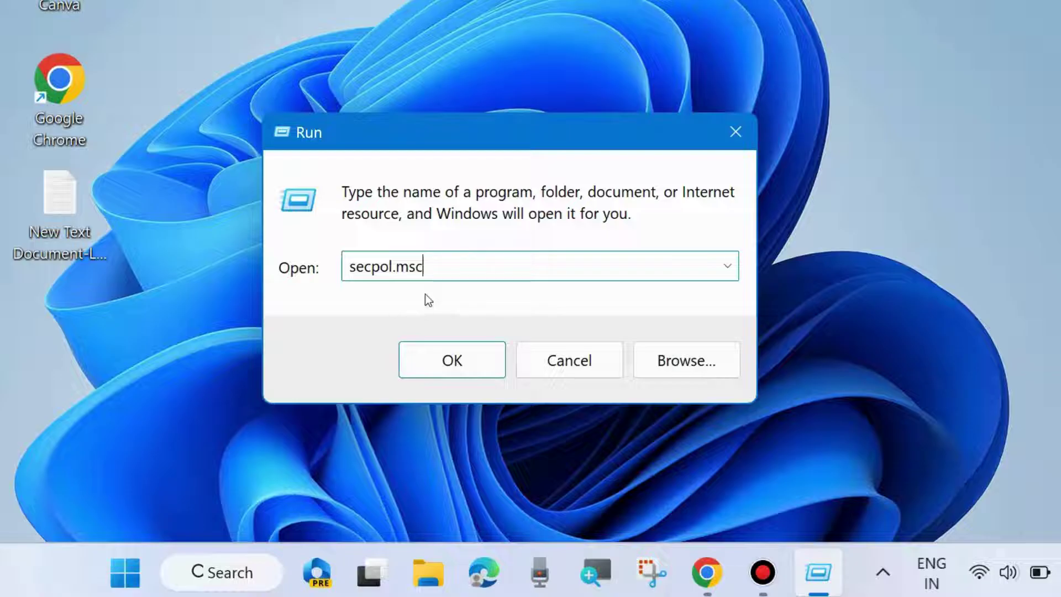
click(451, 351)
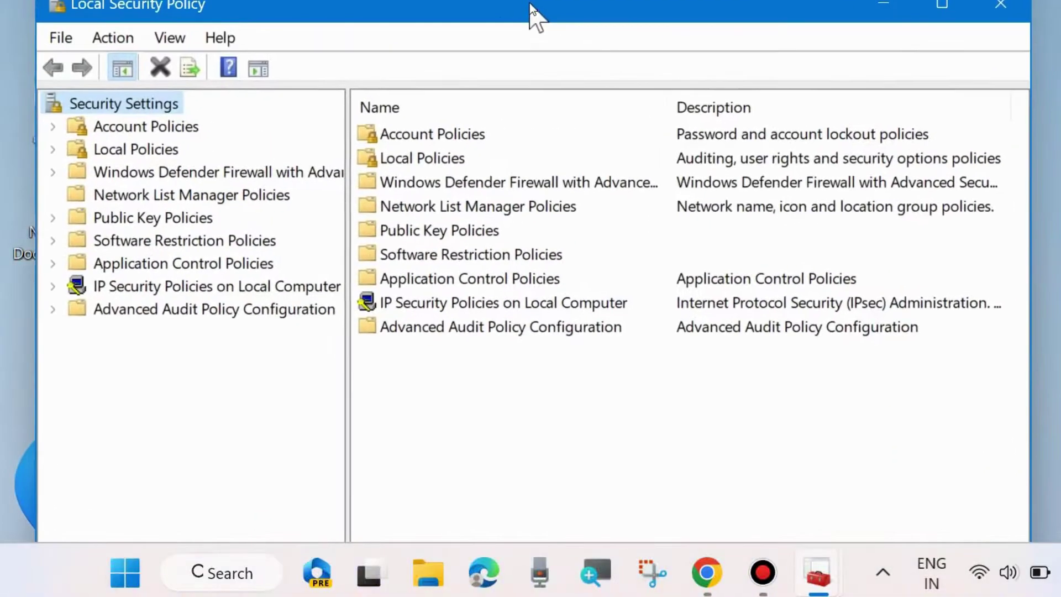
Widen the tree pane and select Local Policies > Security Options.
click(530, 2)
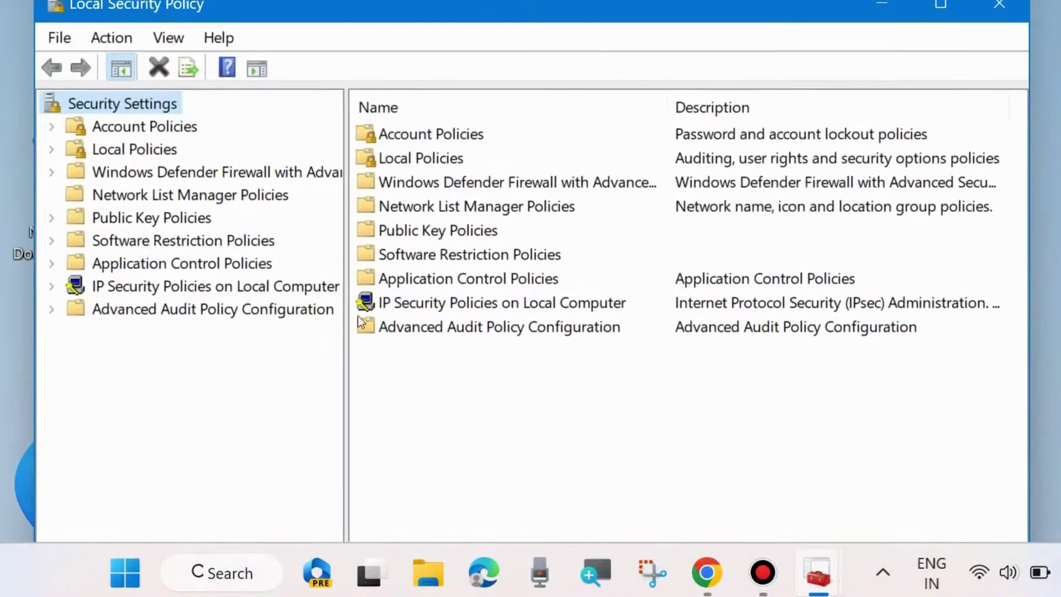
drag(349, 367, 411, 368)
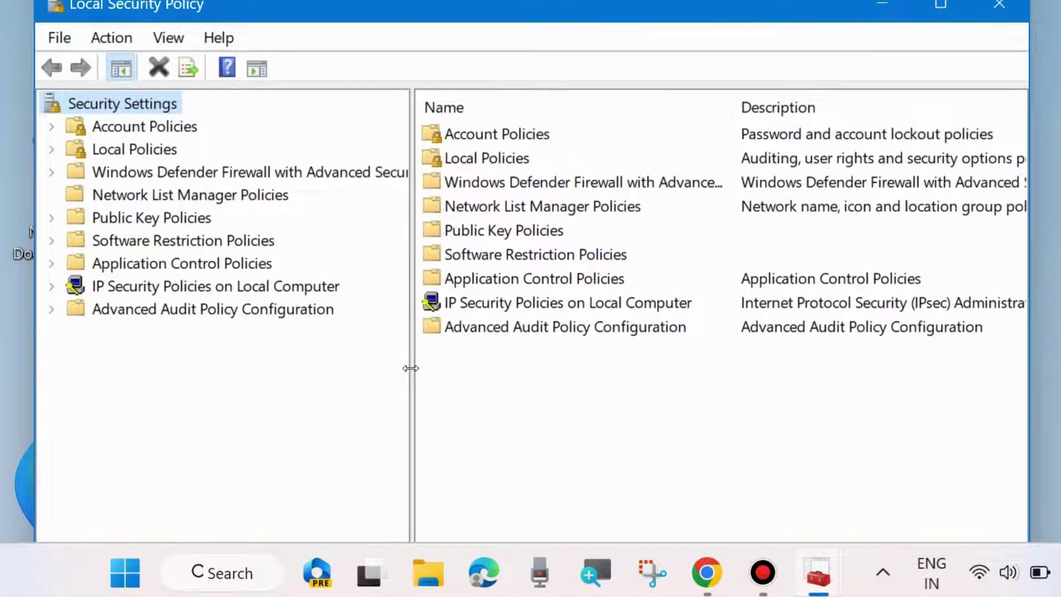
click(51, 150)
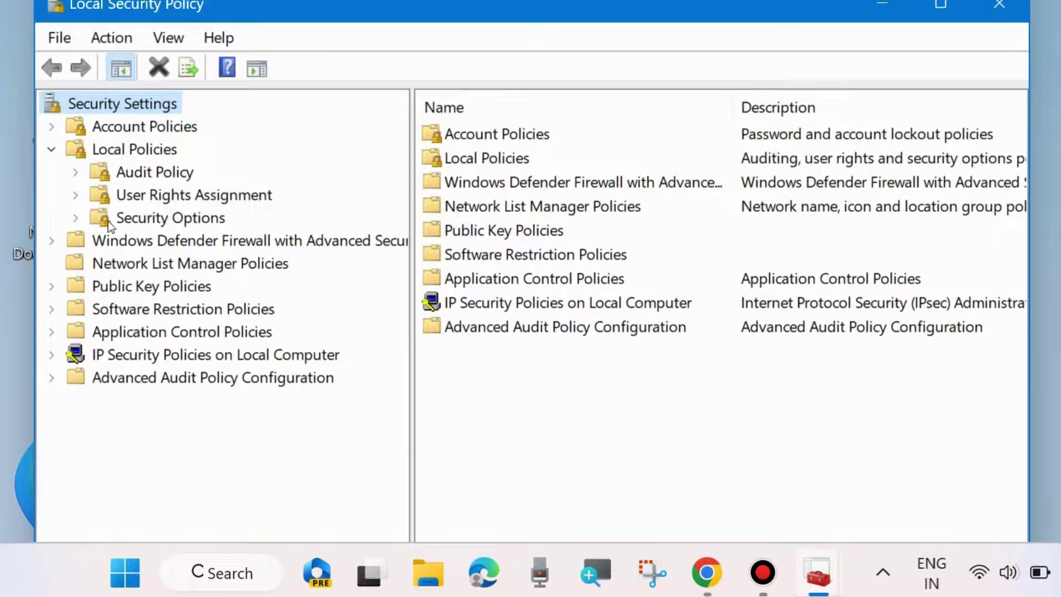
click(138, 217)
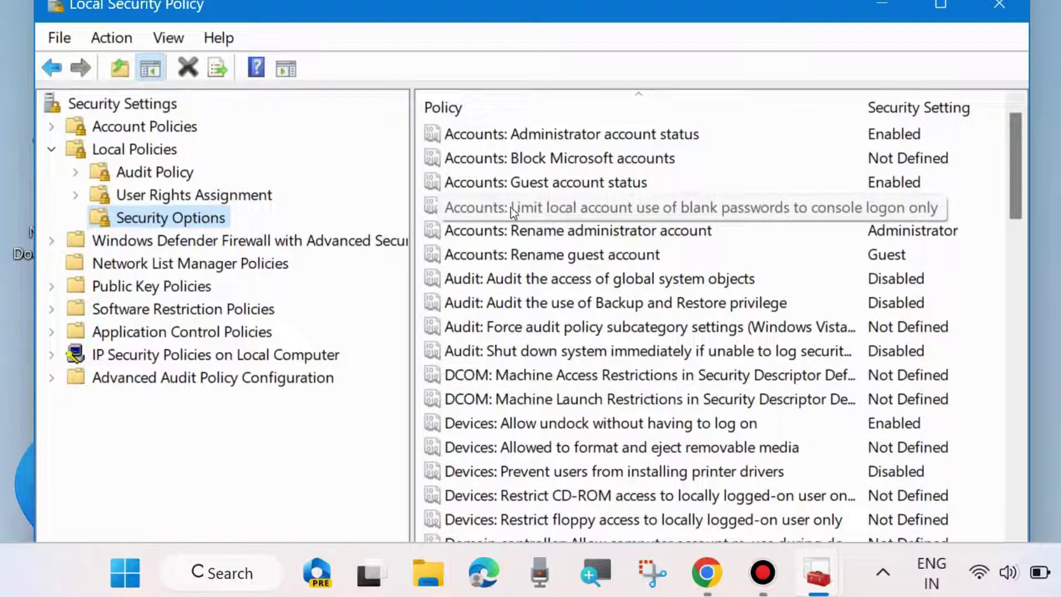
Set 'Accounts: Limit local account use of blank passwords to console logon only' to Disabled, then close the console.
double_click(495, 207)
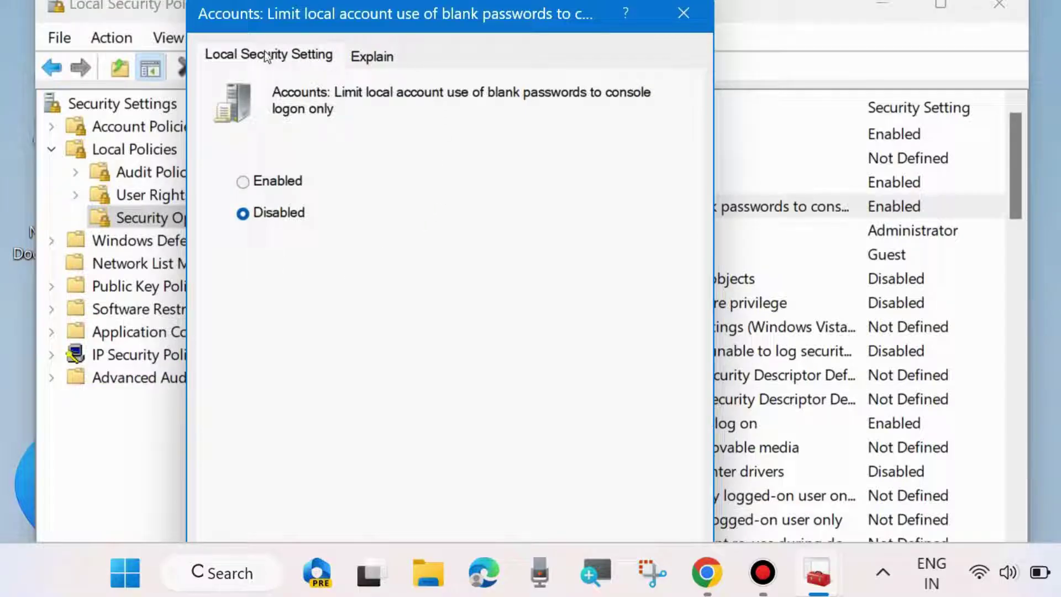
drag(432, 23, 389, 0)
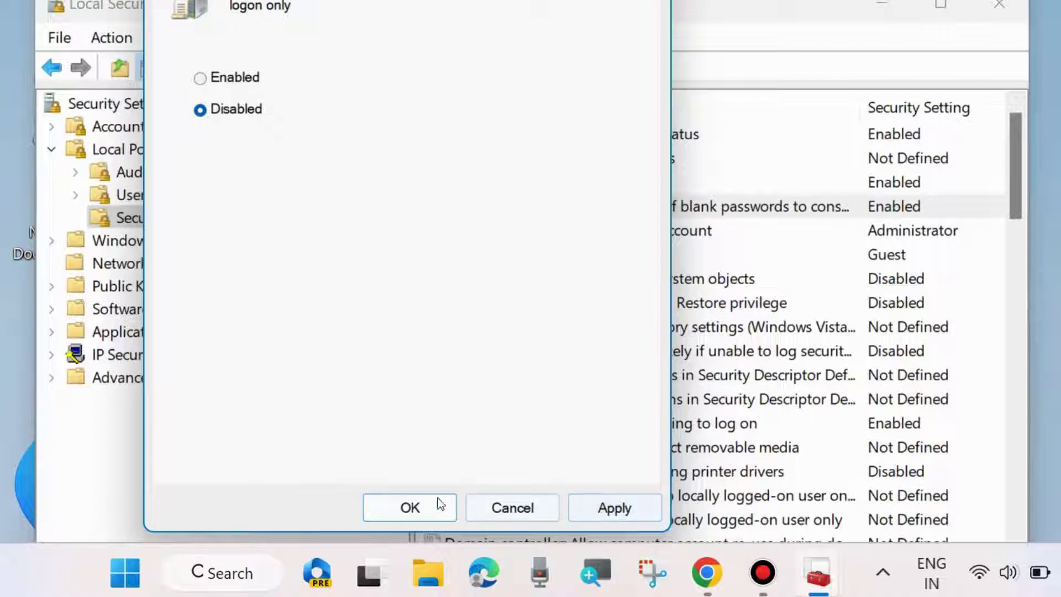
click(416, 505)
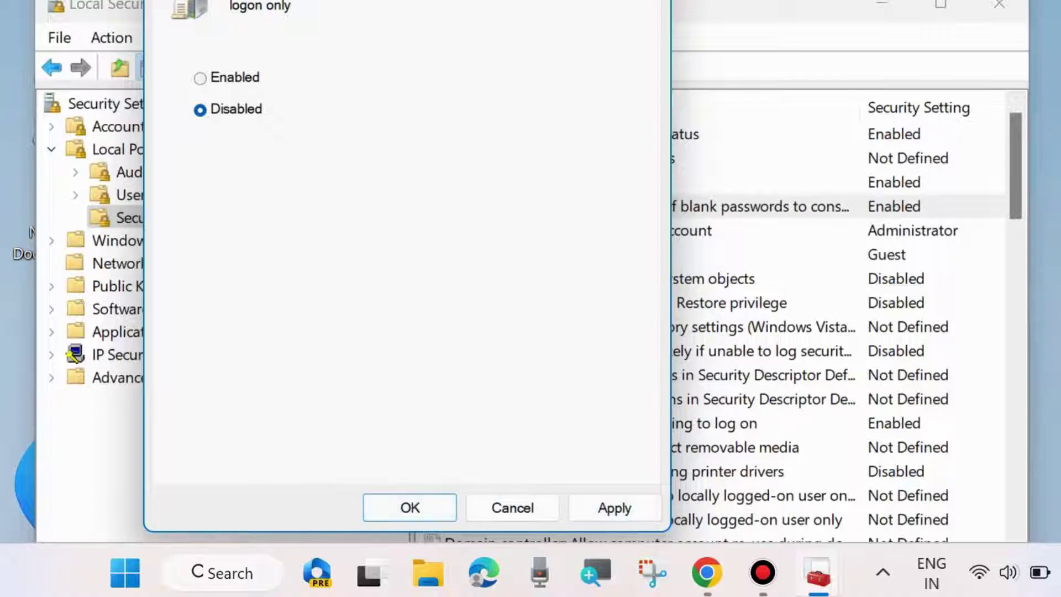
click(999, 5)
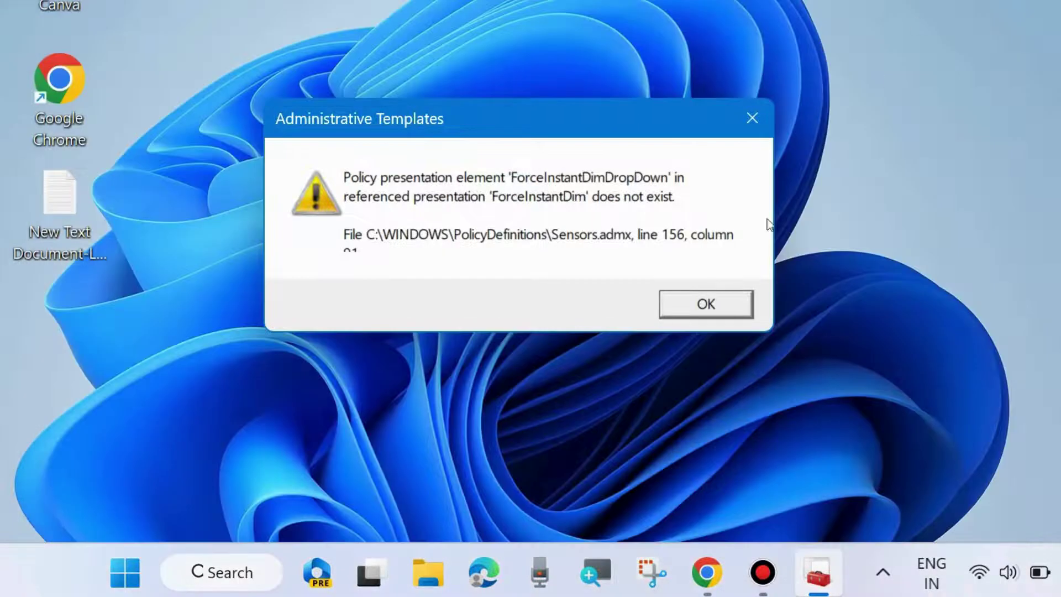
click(695, 307)
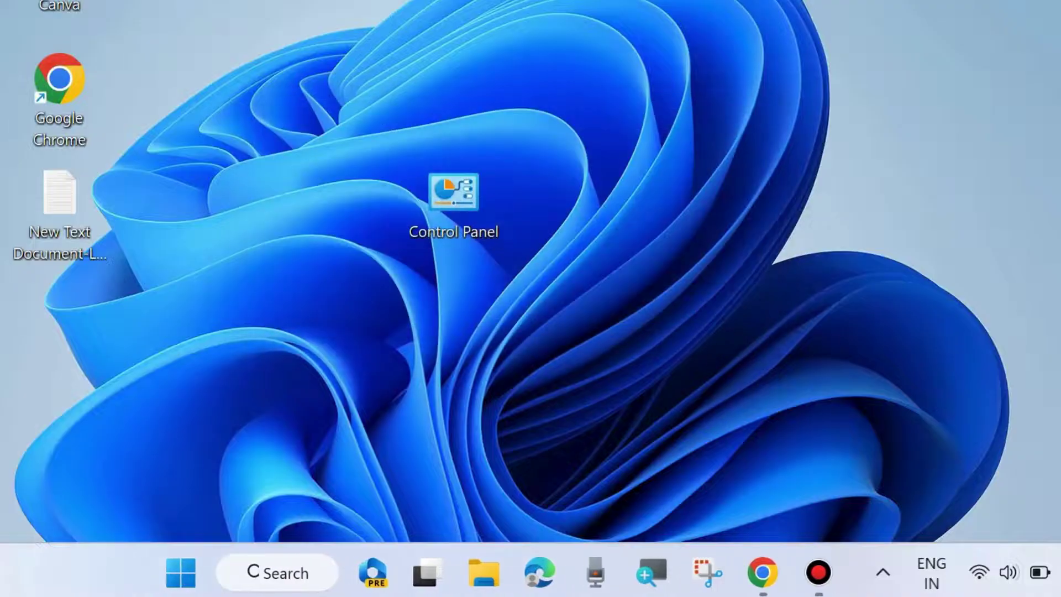
Run ncpa.cpl from the Win+X Run dialog to open Network Connections.
right_click(180, 576)
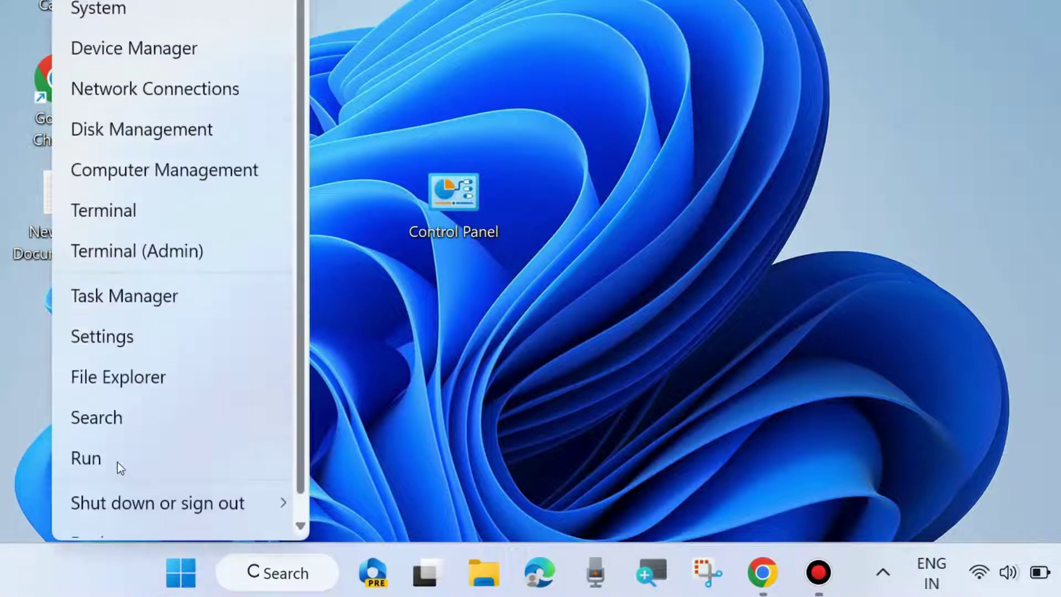
click(108, 459)
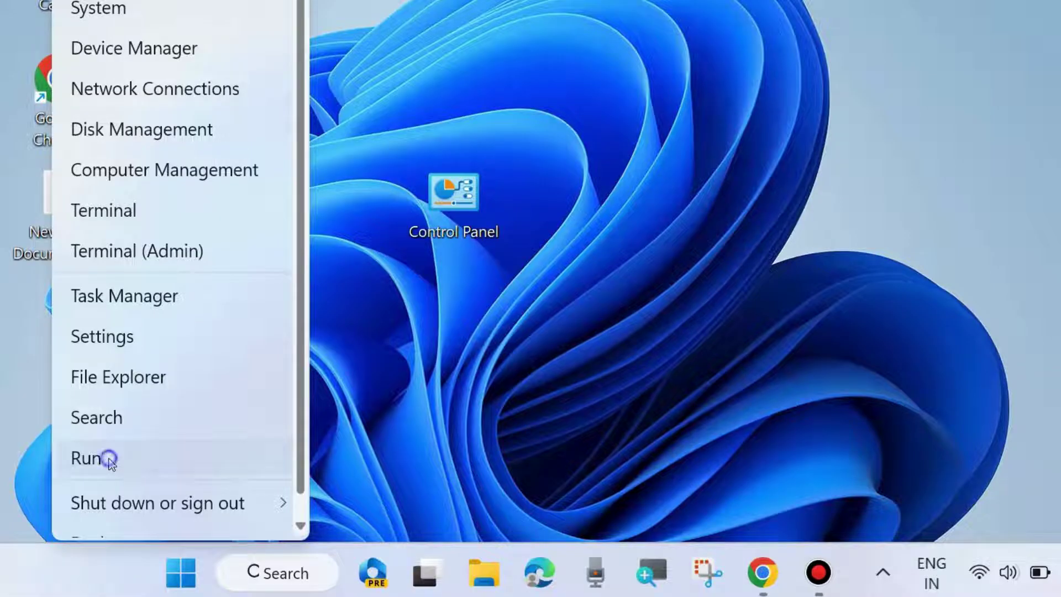
drag(197, 273, 545, 149)
drag(569, 111, 567, 105)
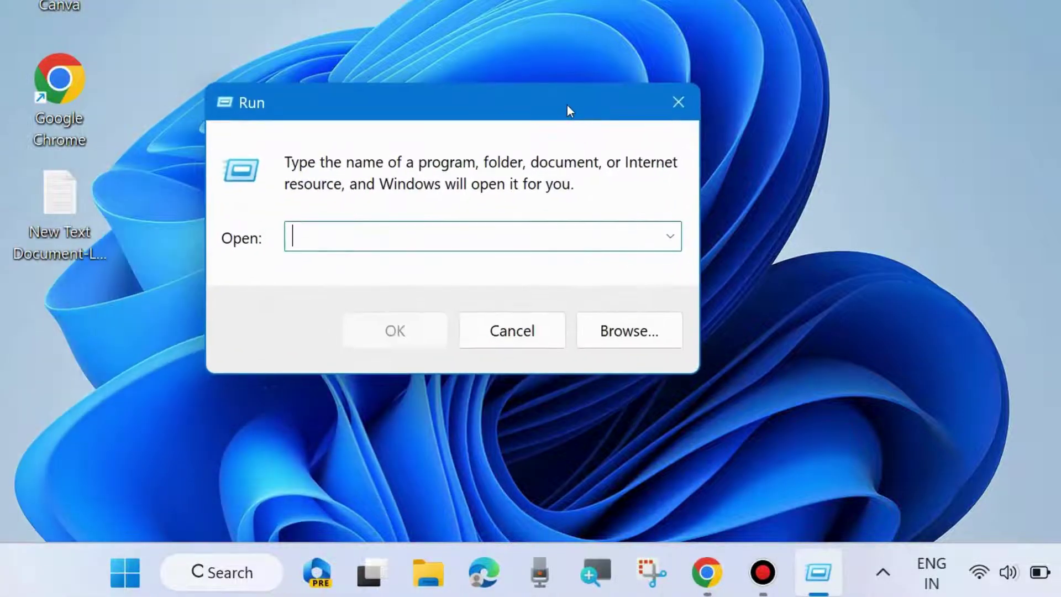
text(ncpac)
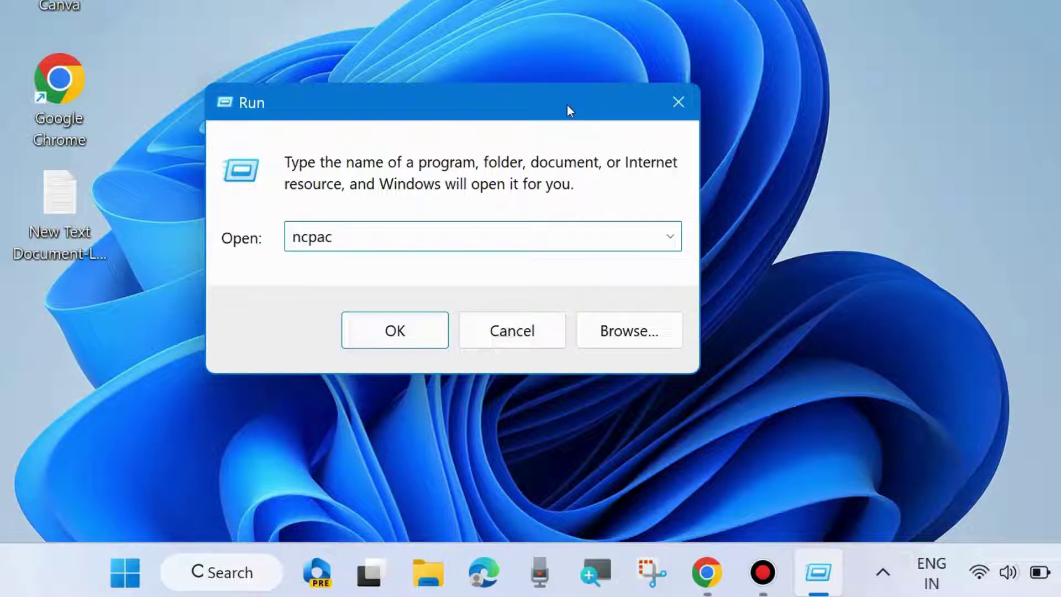
key(BackSpace)
text(.cpl)
click(399, 329)
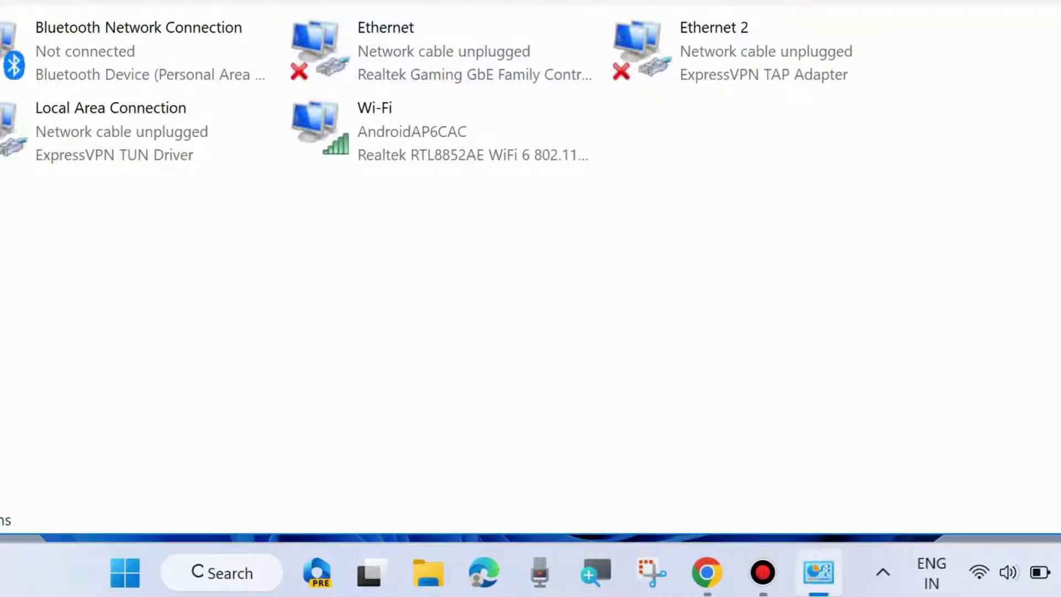
Open the Ethernet adapter's Properties from its context menu.
drag(443, 33, 490, 30)
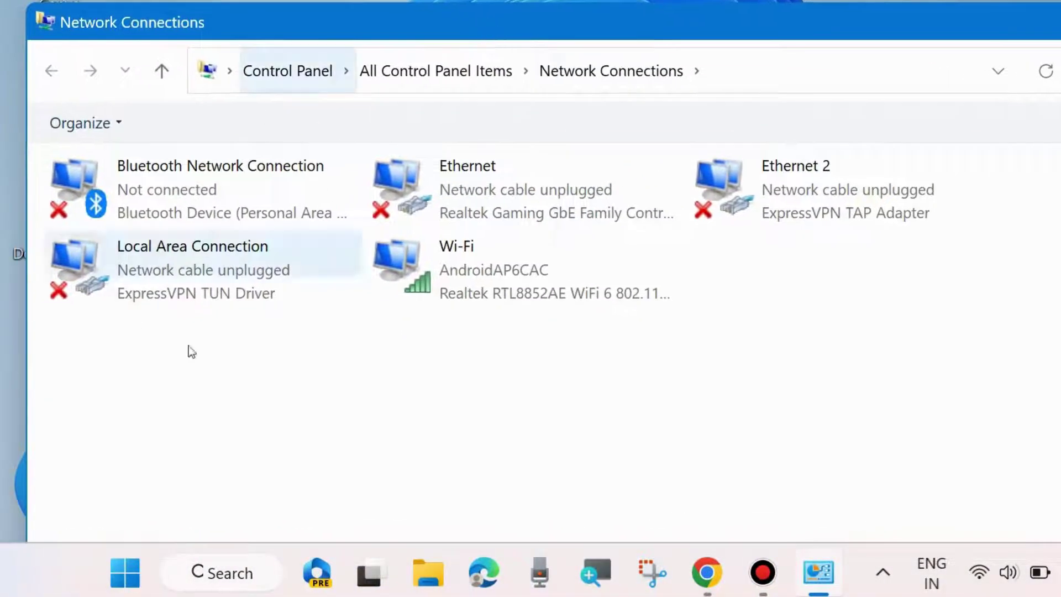
right_click(407, 194)
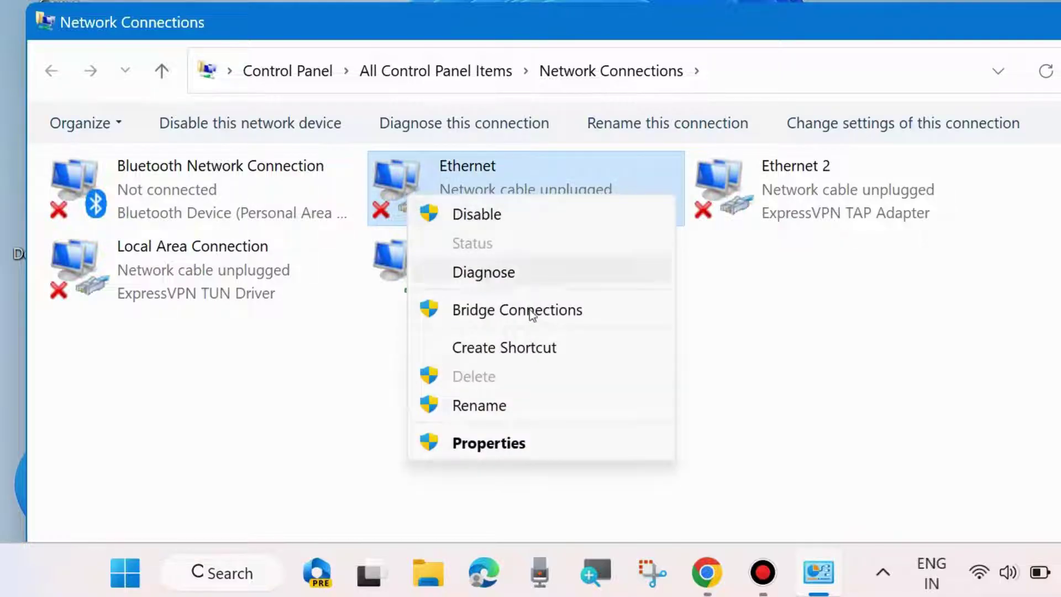
click(490, 443)
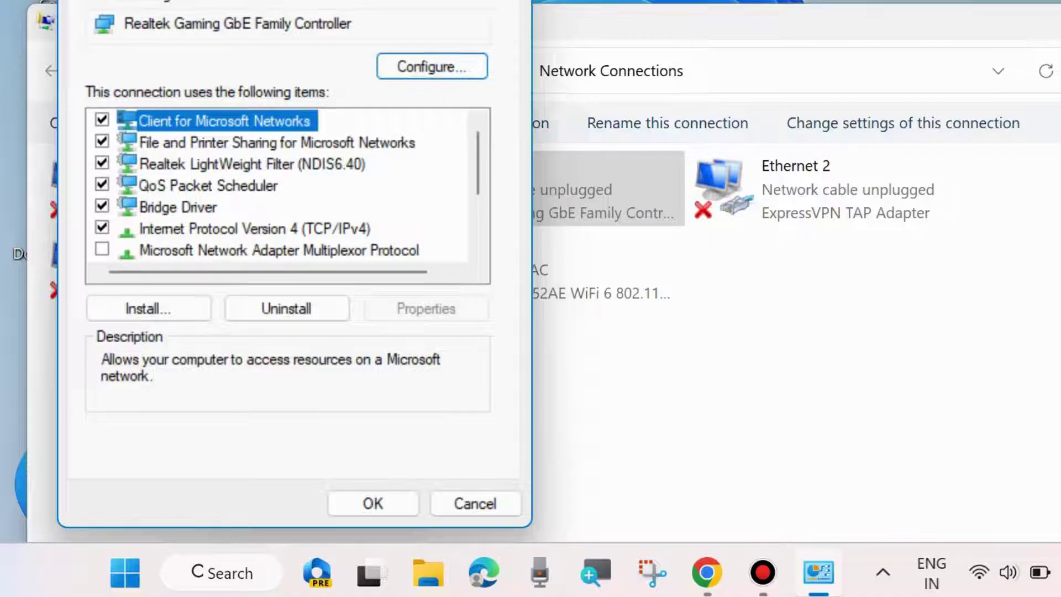
Select Internet Protocol Version 4 (TCP/IPv4) in Ethernet Properties and open its properties.
drag(243, 6, 251, 88)
drag(348, 87, 360, 3)
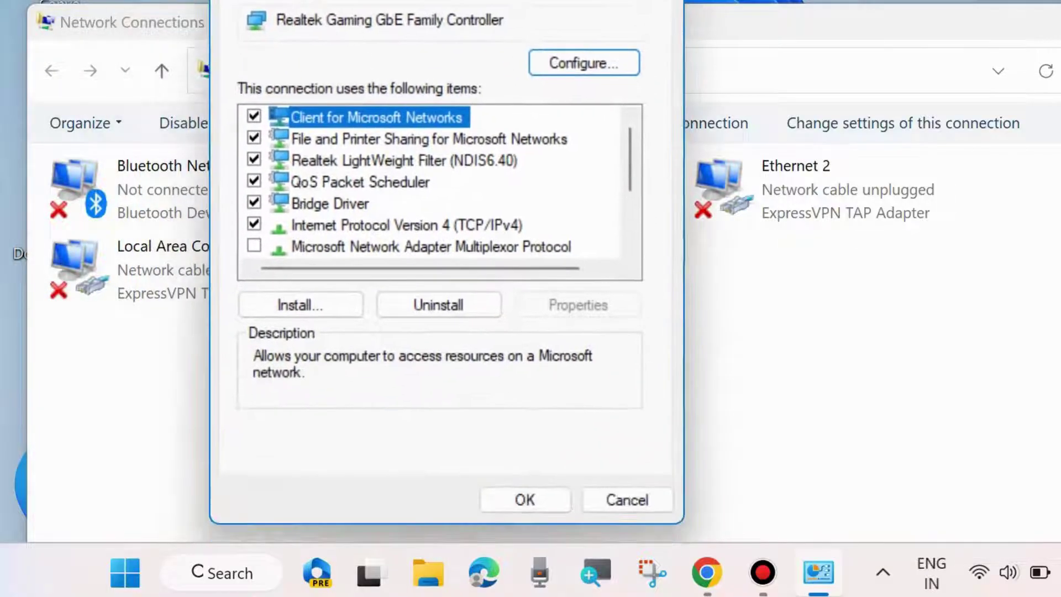
click(307, 227)
click(575, 305)
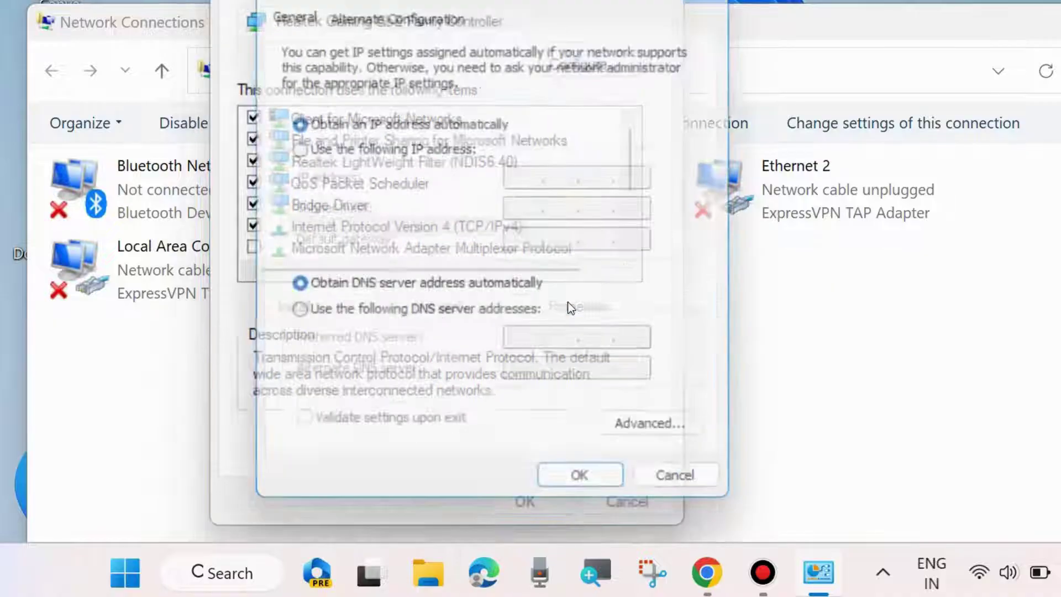